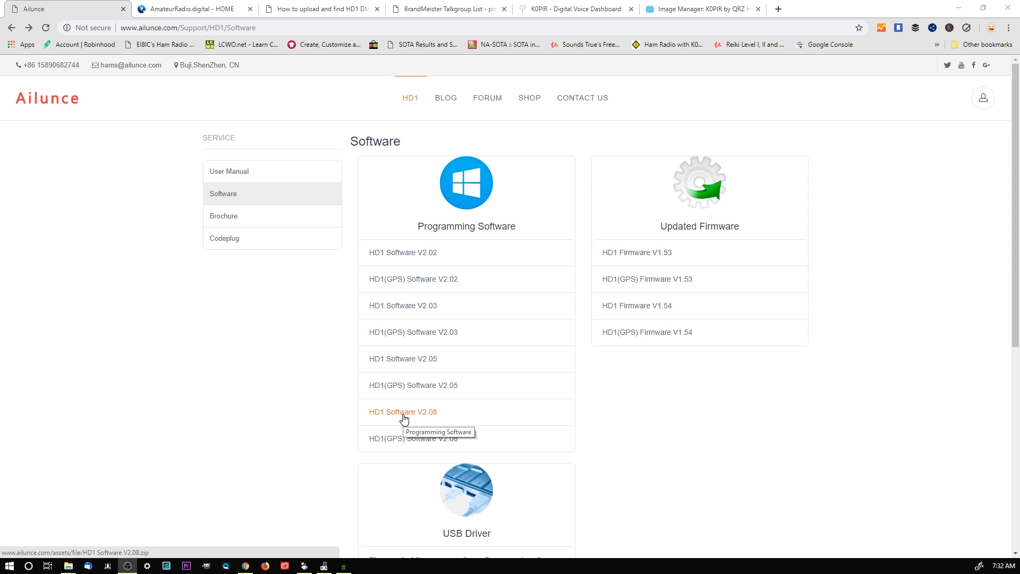
# Step: Switch to the HD1 programming software, check the available COM ports in Device Manager, and confirm COM8 as the programming port
pyautogui.click(342, 567)
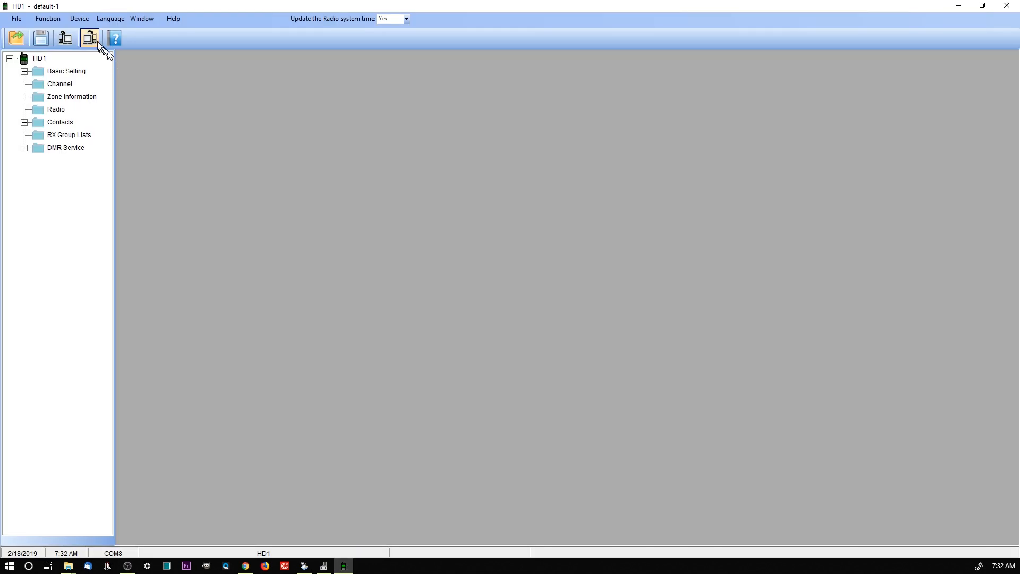
pyautogui.click(80, 18)
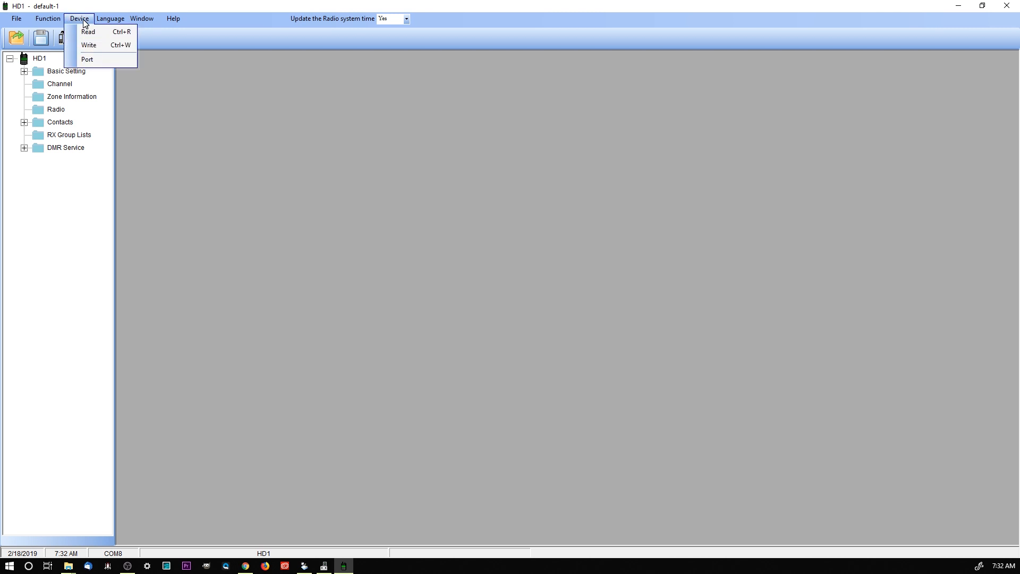
pyautogui.click(85, 59)
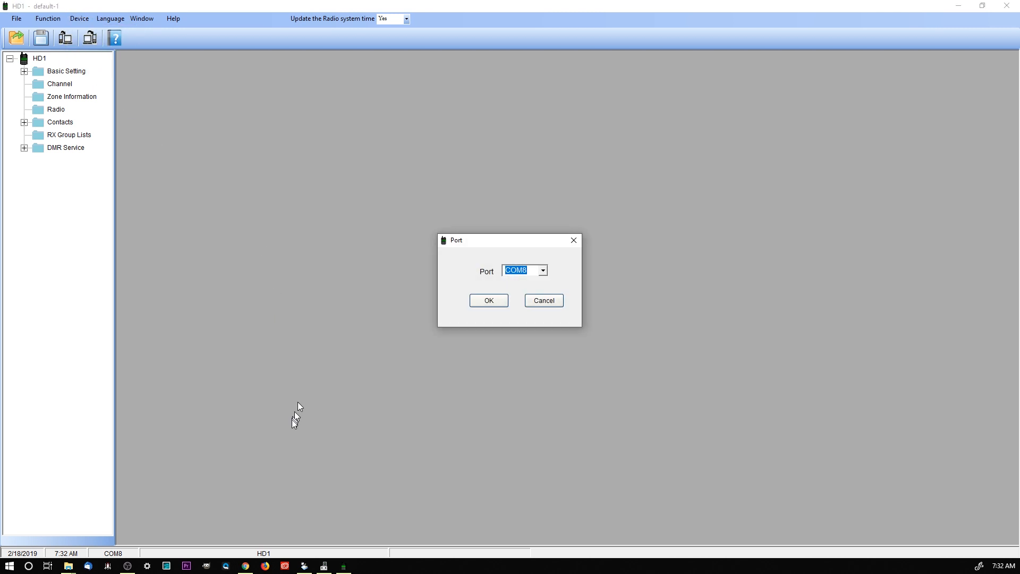
pyautogui.moveTo(324, 569)
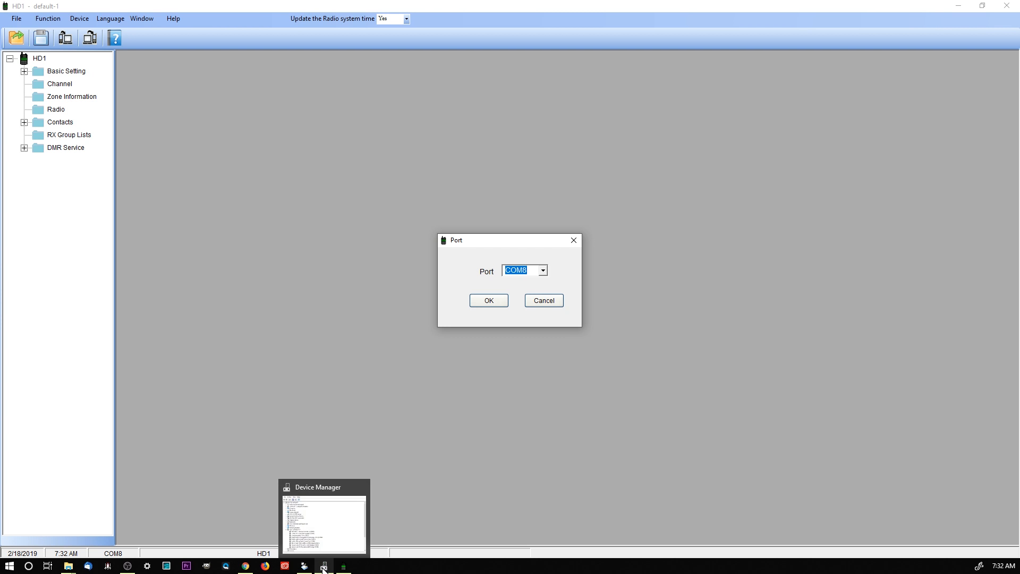
pyautogui.click(324, 566)
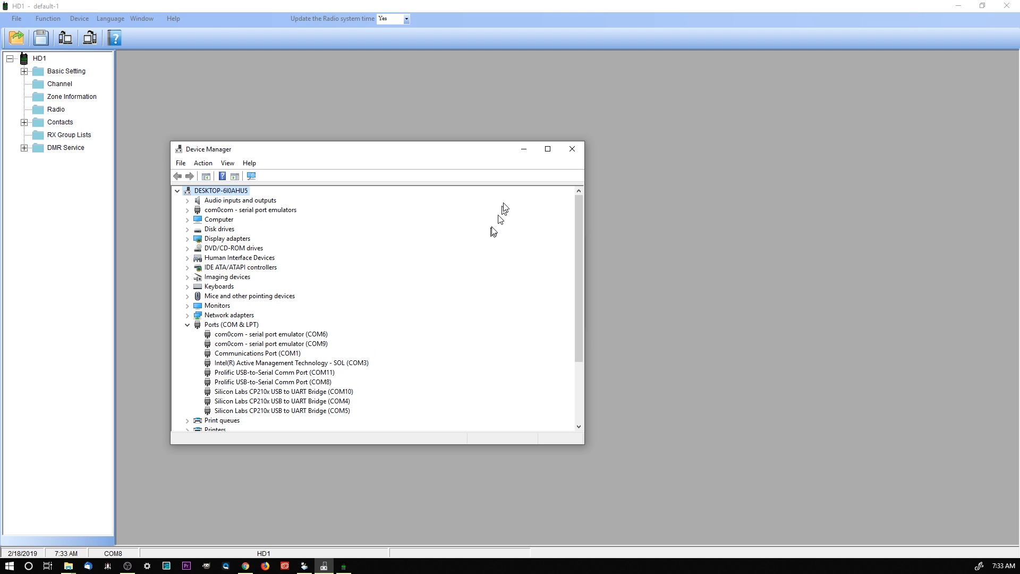
pyautogui.click(524, 149)
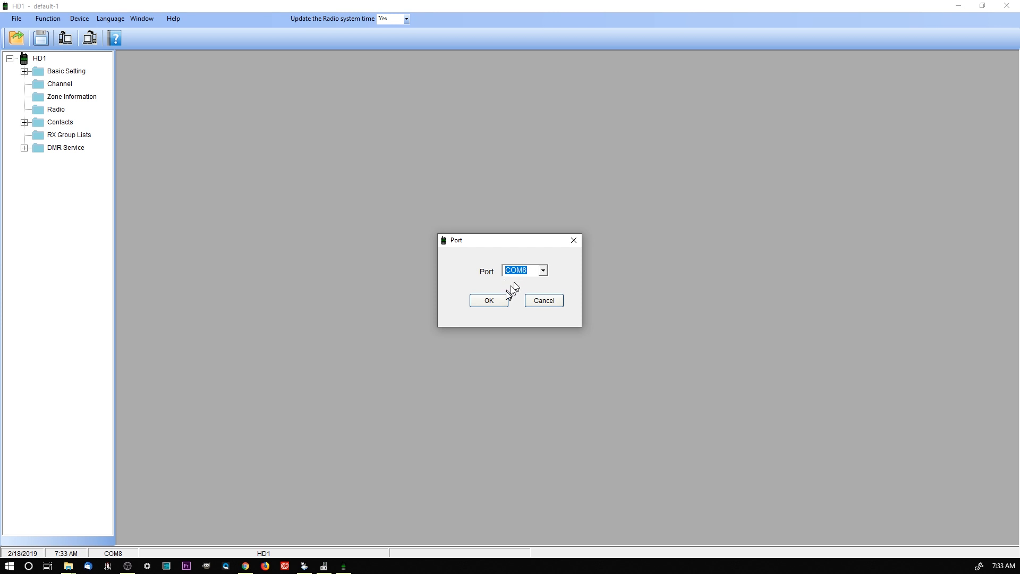
pyautogui.click(492, 303)
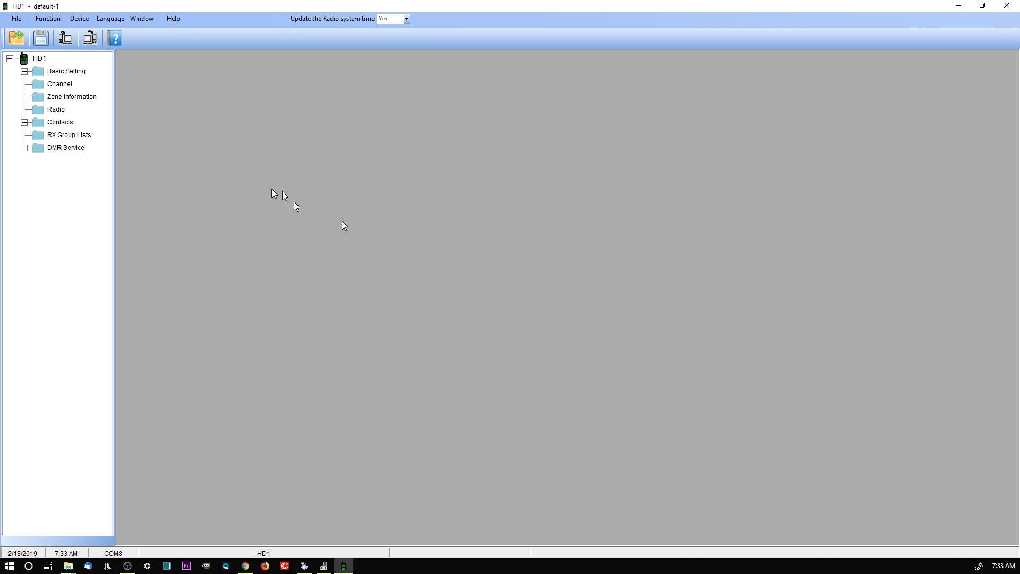
# Step: Read the current data from the radio into the HD1 programming software
pyautogui.click(65, 39)
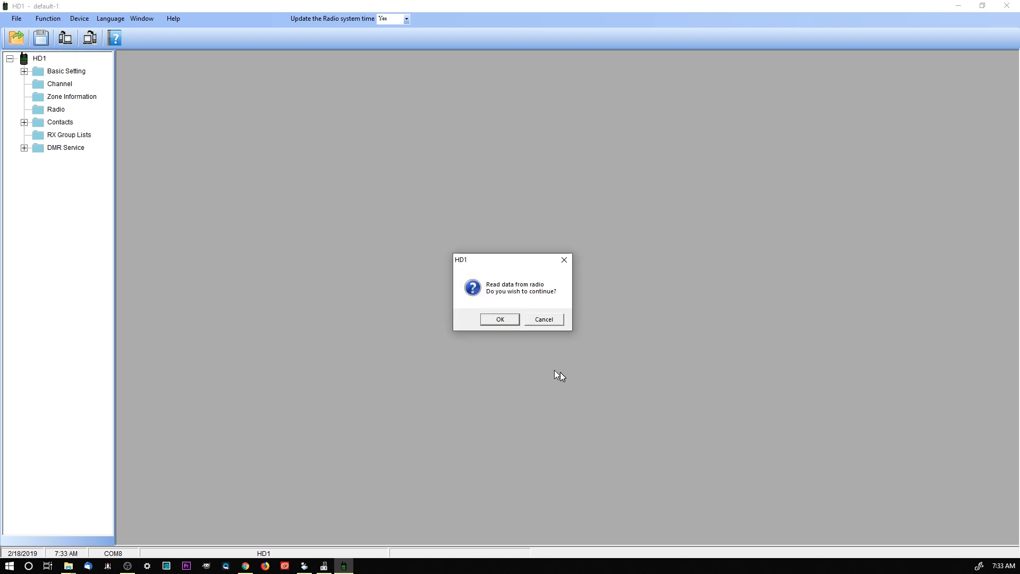
pyautogui.click(511, 321)
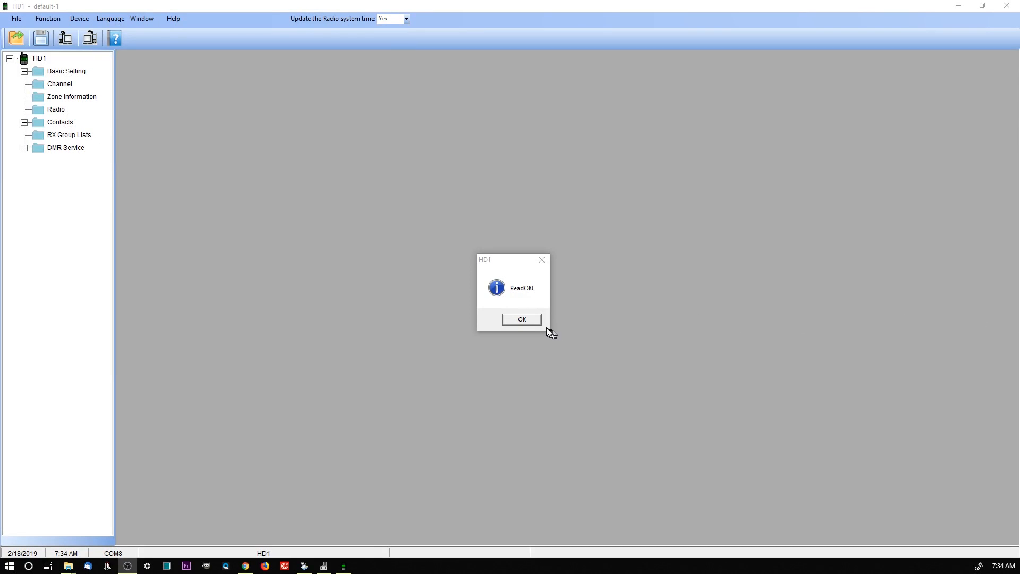
pyautogui.click(522, 319)
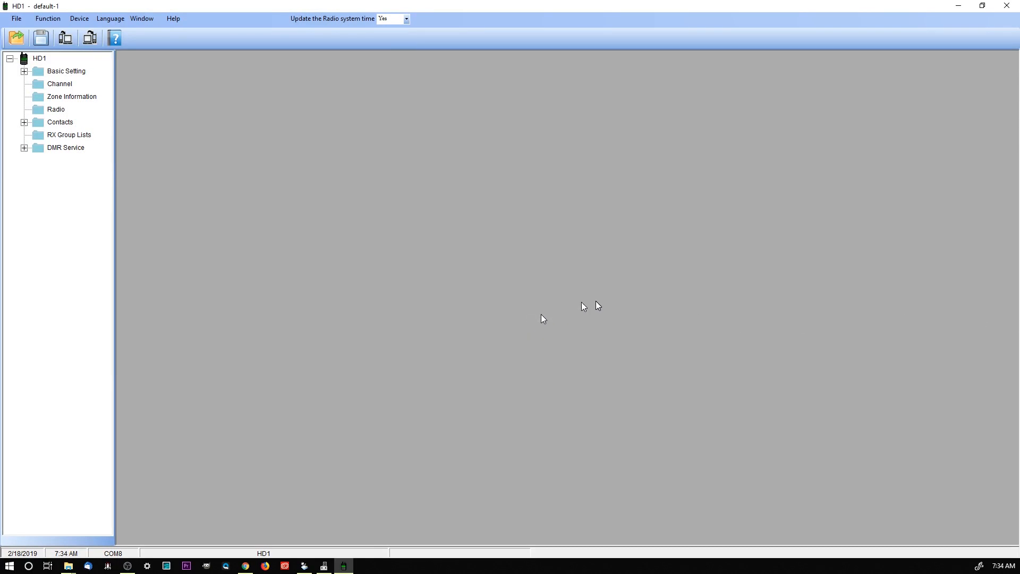
# Step: Save the radio data as a tw file named "k0pir default" in the Ailunce documents folder
pyautogui.click(16, 18)
pyautogui.click(22, 43)
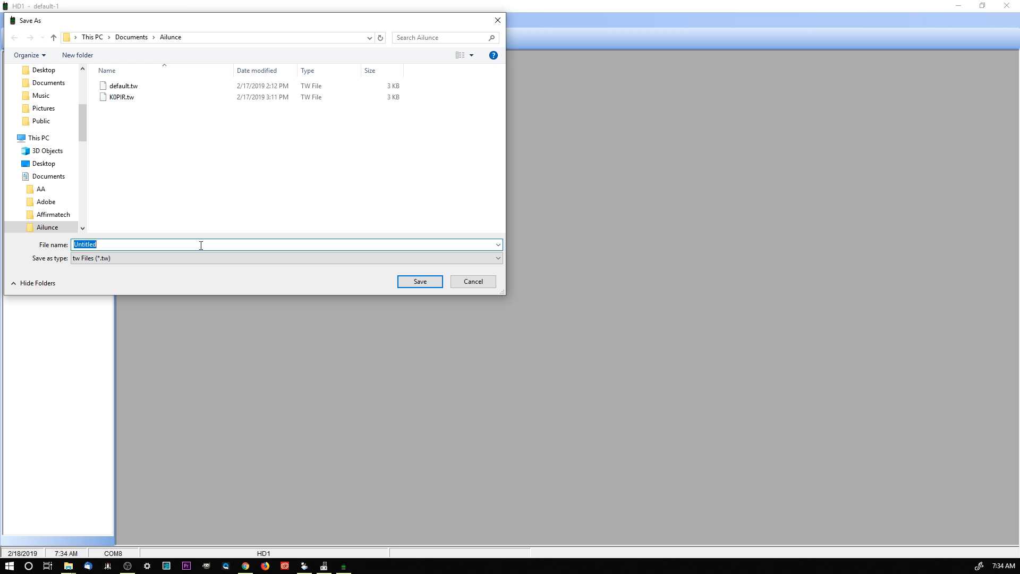
pyautogui.write('k0pir default')
pyautogui.click(410, 280)
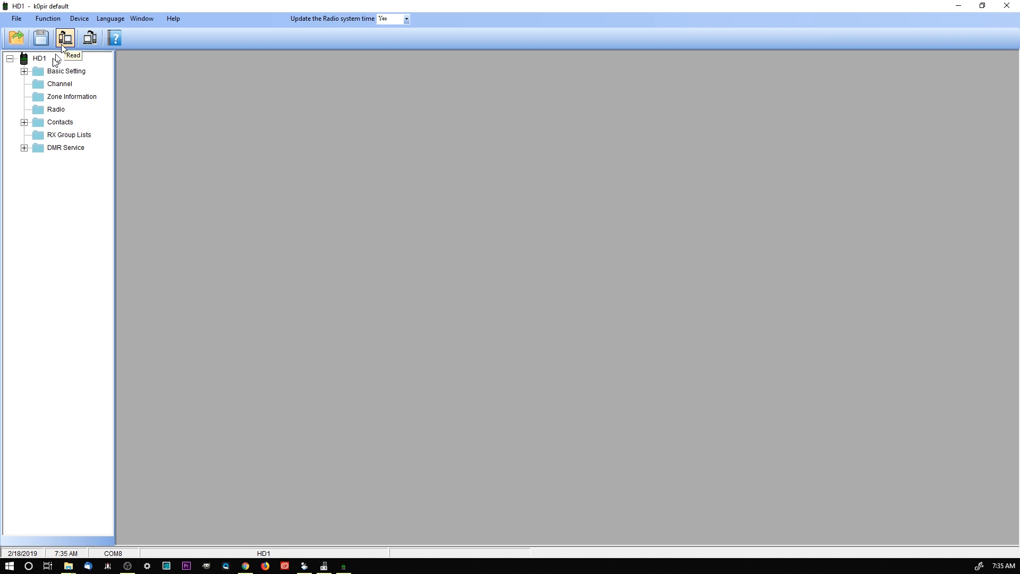
# Step: Review the Basic Information, Setting and ID Setting windows under Basic Setting, closing each one after viewing
pyautogui.click(24, 72)
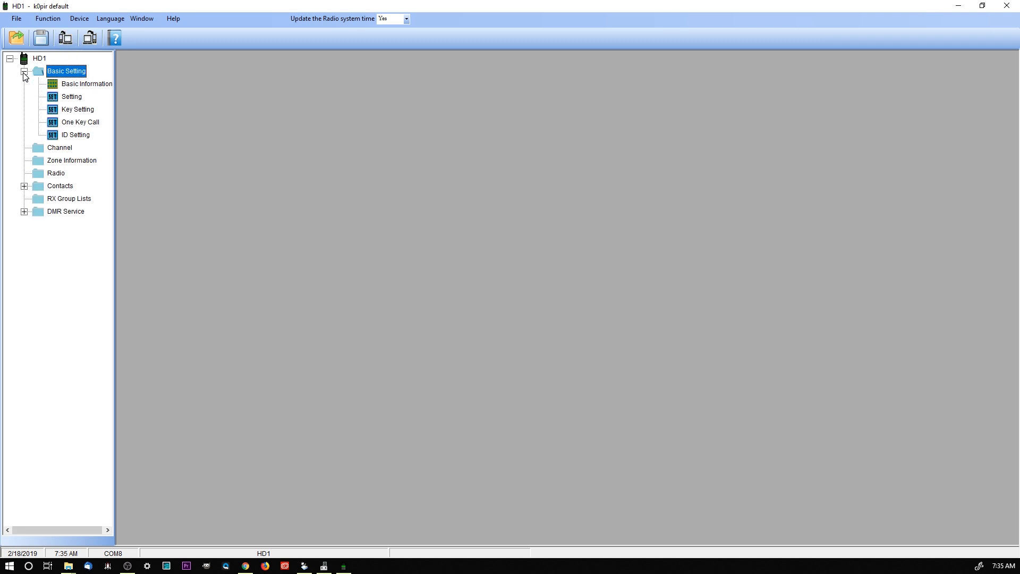
pyautogui.doubleClick(60, 85)
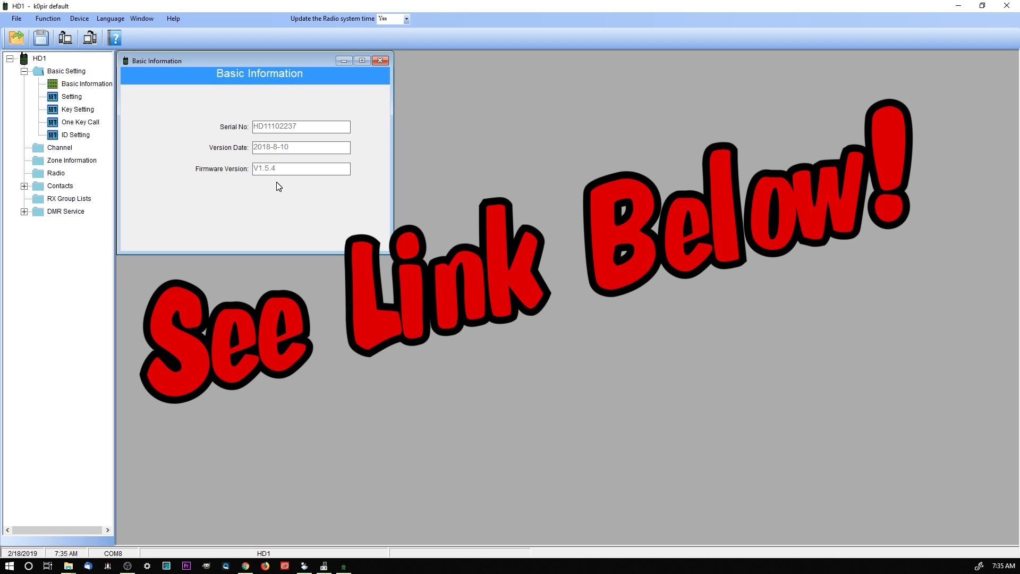
pyautogui.click(381, 61)
pyautogui.click(72, 97)
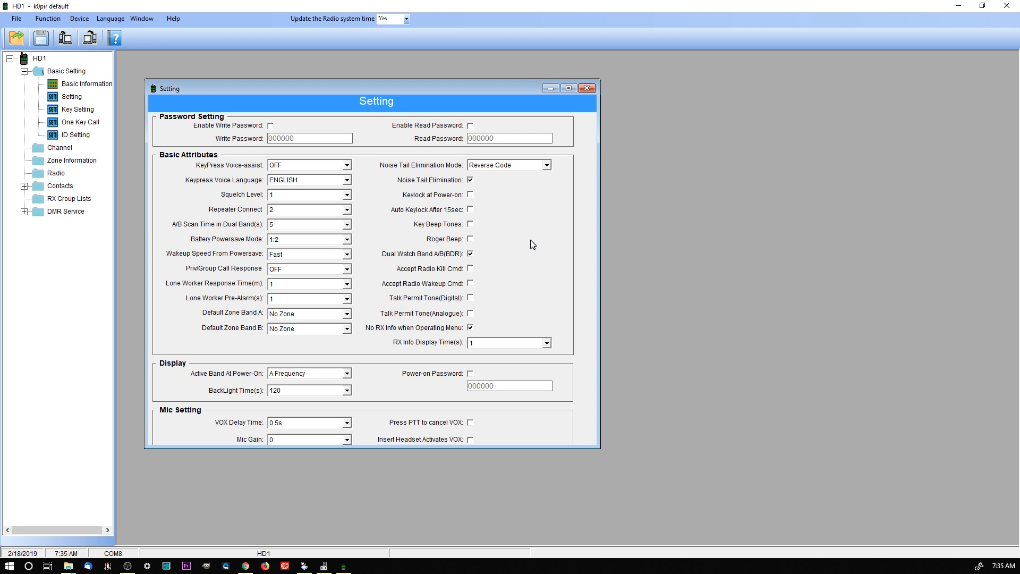
pyautogui.click(587, 88)
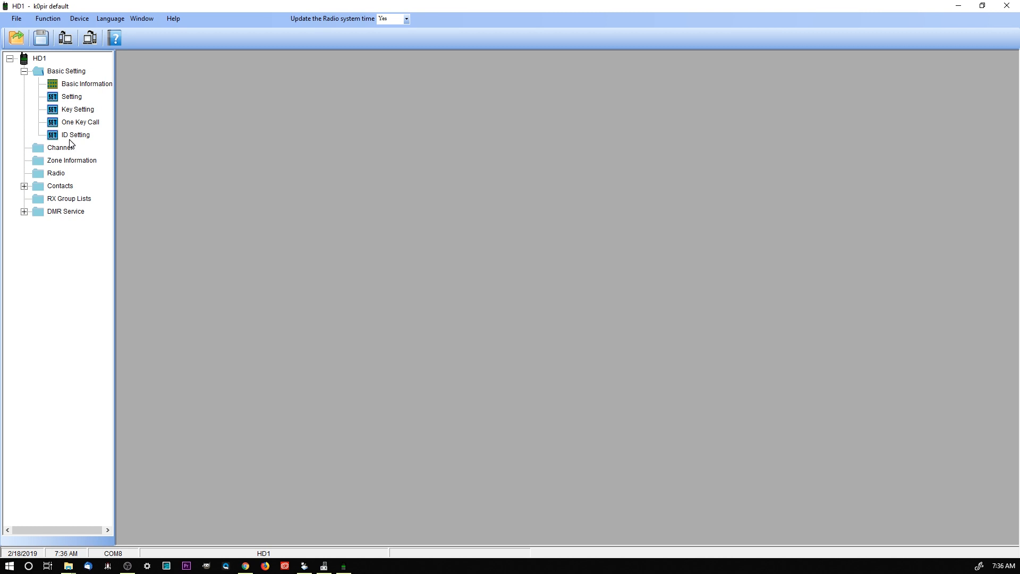
pyautogui.click(70, 136)
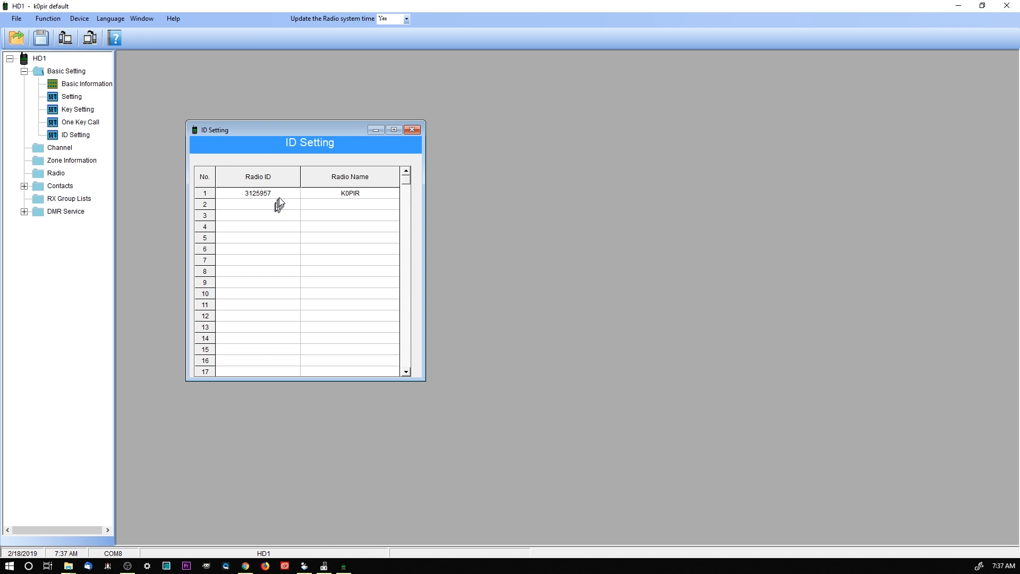
pyautogui.click(412, 130)
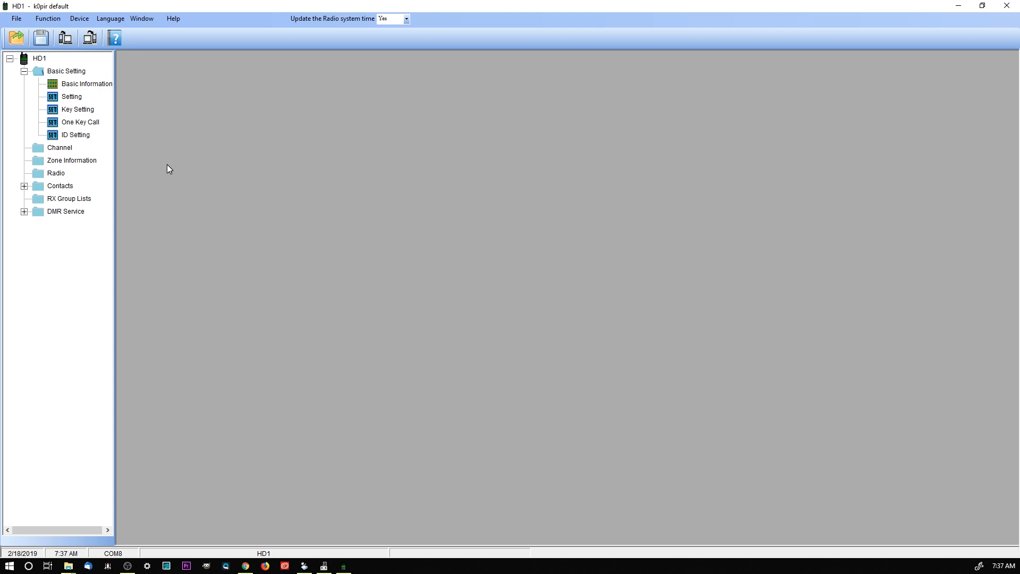
# Step: Open Address Book Contacts under Contacts and move its window up so the whole list fits in the workspace
pyautogui.click(43, 189)
pyautogui.click(24, 186)
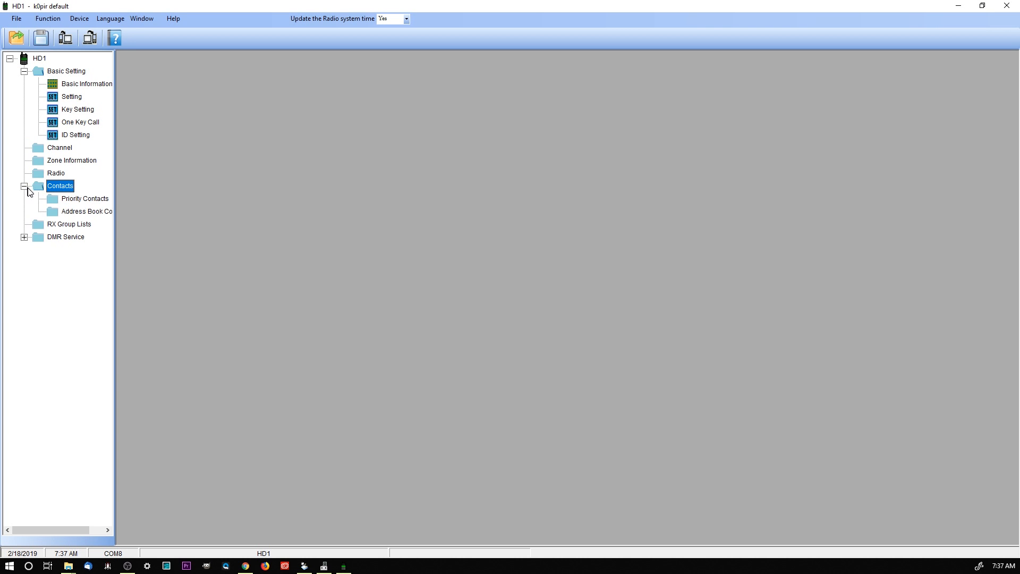
pyautogui.click(52, 213)
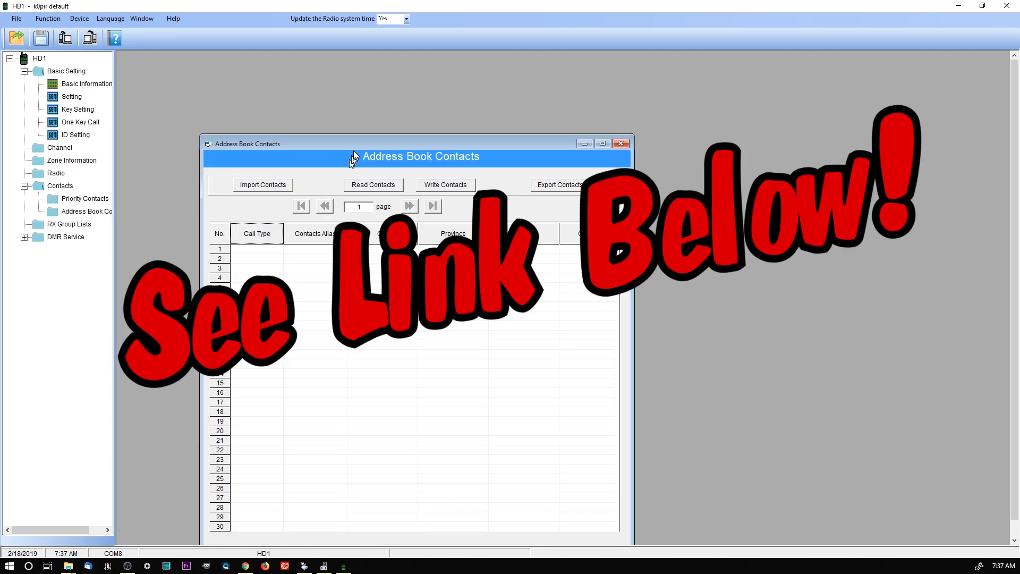
pyautogui.moveTo(355, 144); pyautogui.dragTo(352, 93)
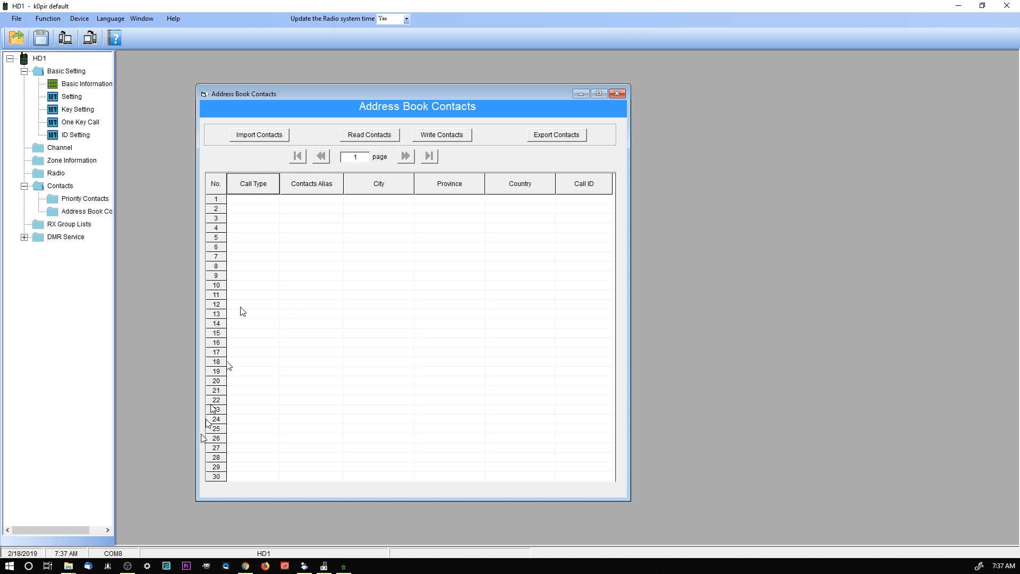
# Step: View the AmateurRadio.digital site and the Retevis contacts upload guide in Chrome, and return to HD1 to close Address Book Contacts
pyautogui.click(245, 567)
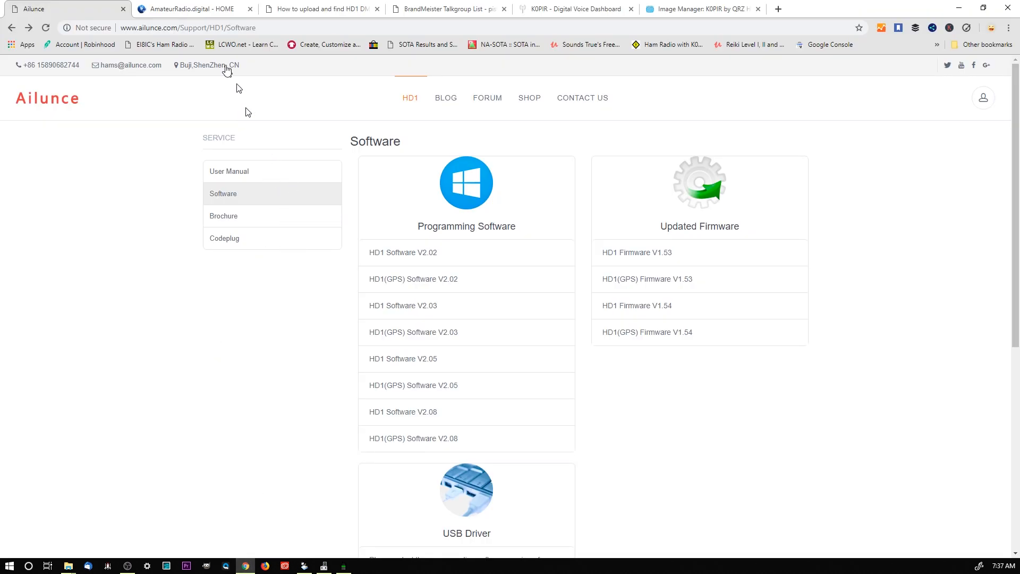
pyautogui.click(207, 11)
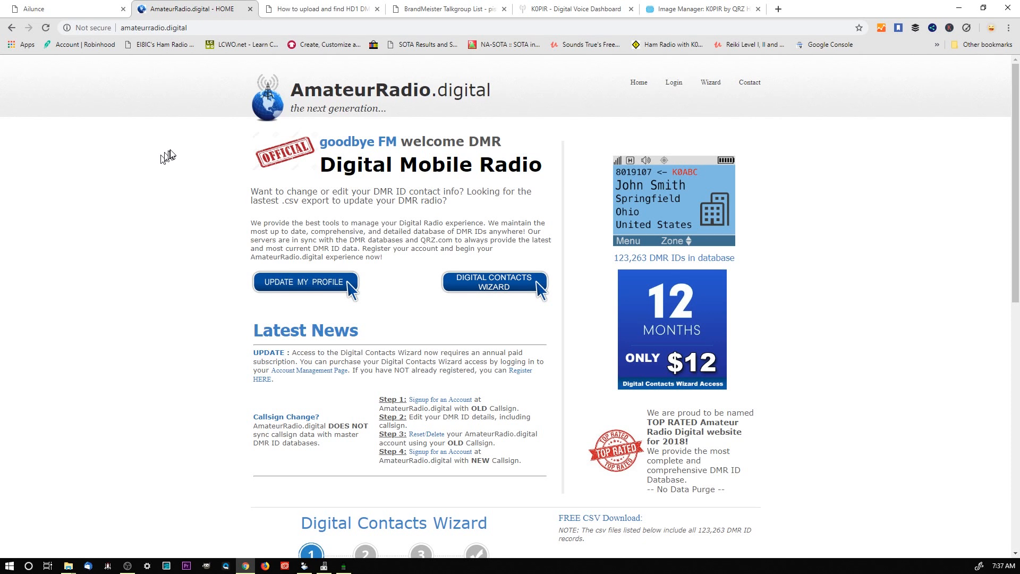
pyautogui.click(295, 9)
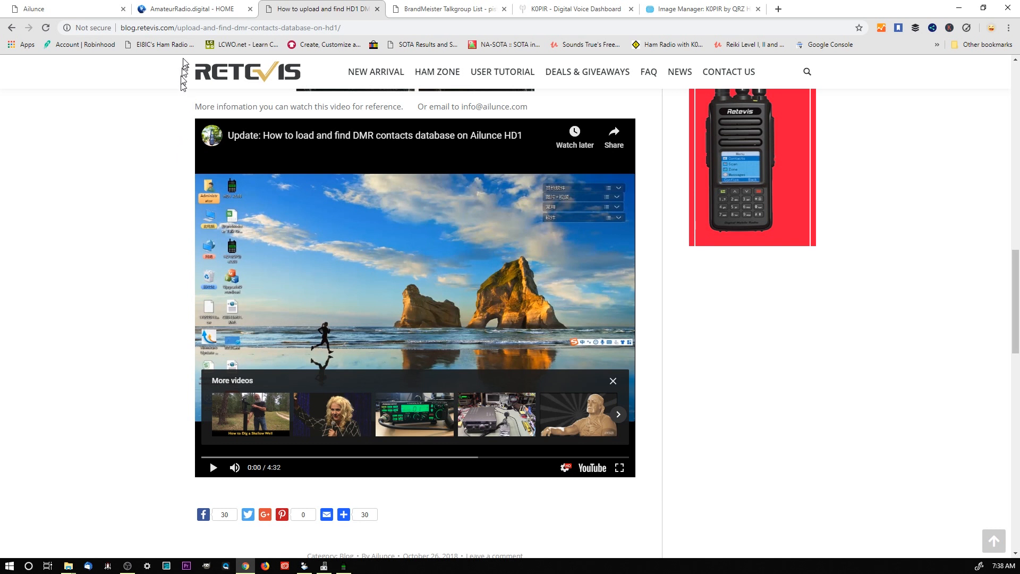
pyautogui.click(186, 10)
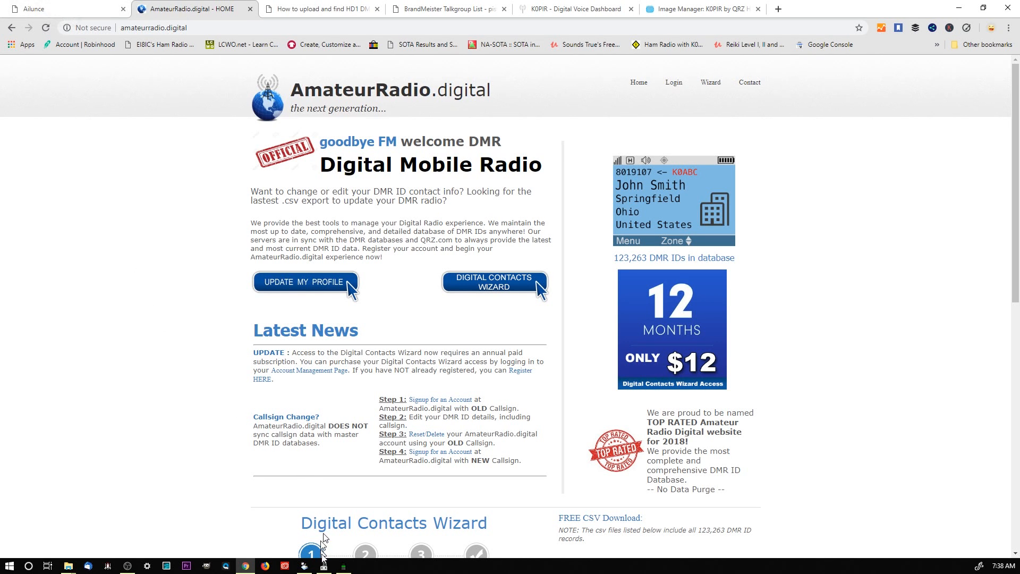
pyautogui.click(343, 566)
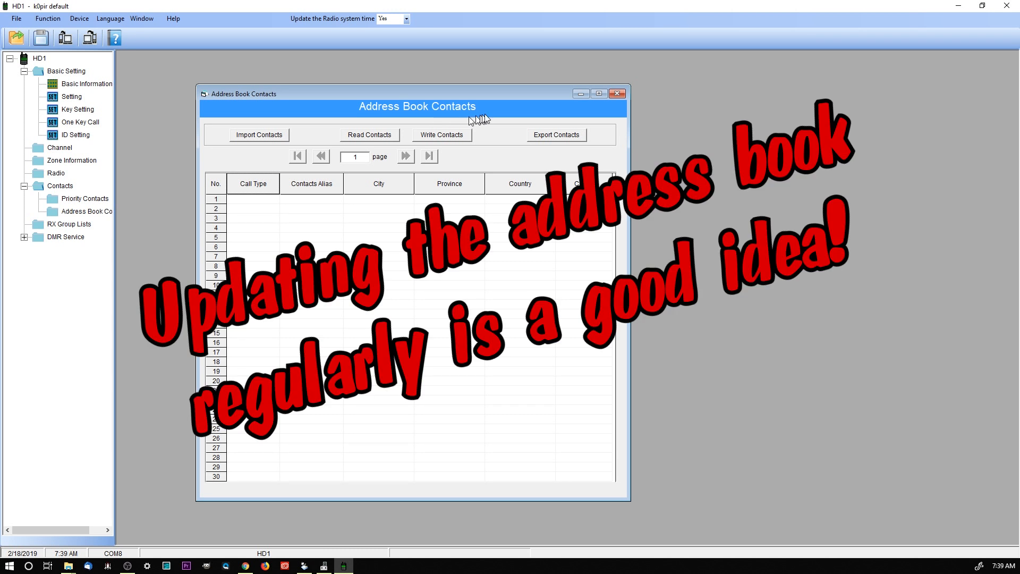
pyautogui.click(618, 94)
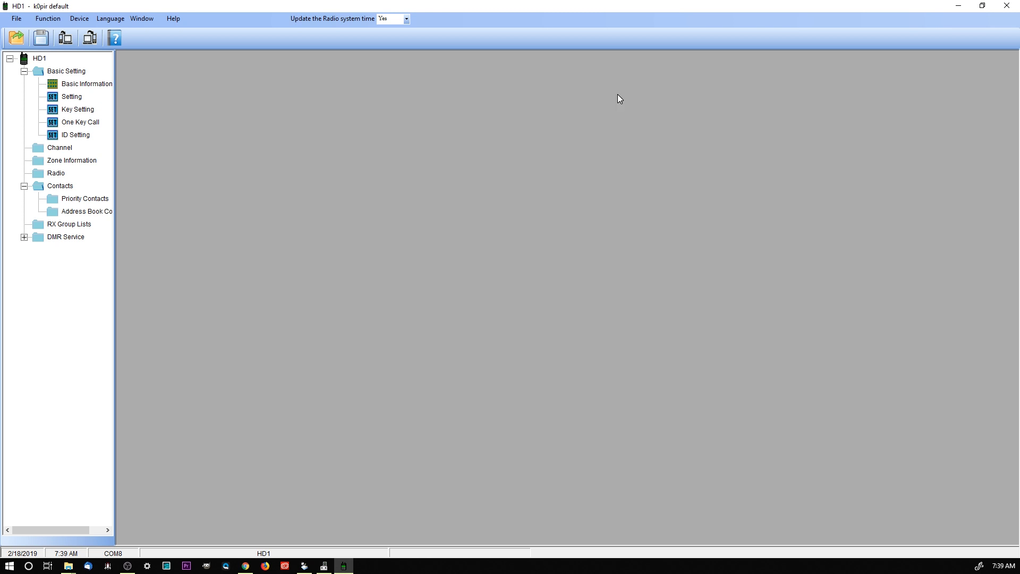
# Step: Open Priority Contacts, reposition its window and look through the list of group call talkgroups
pyautogui.doubleClick(59, 200)
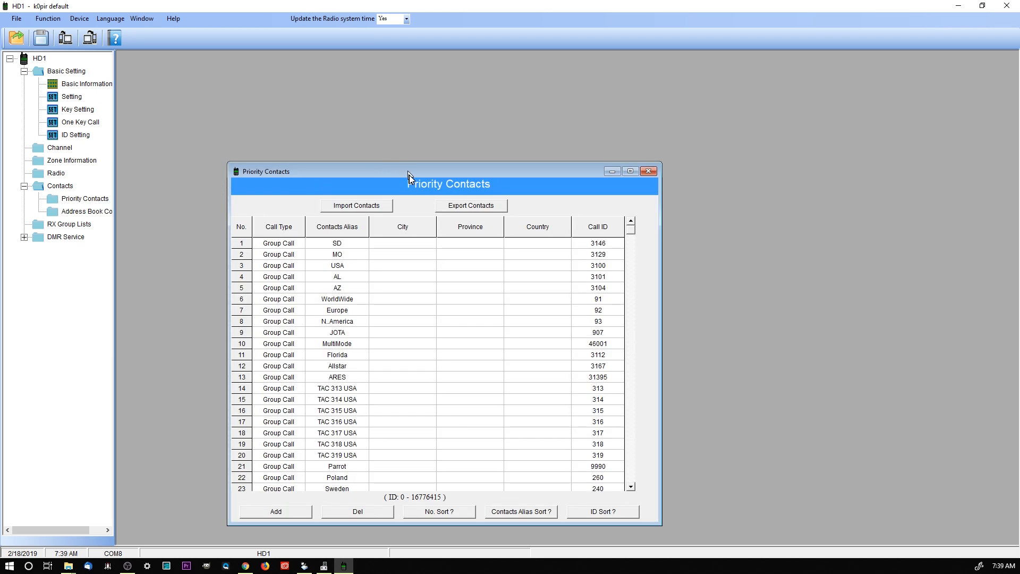
pyautogui.moveTo(409, 172); pyautogui.dragTo(421, 104)
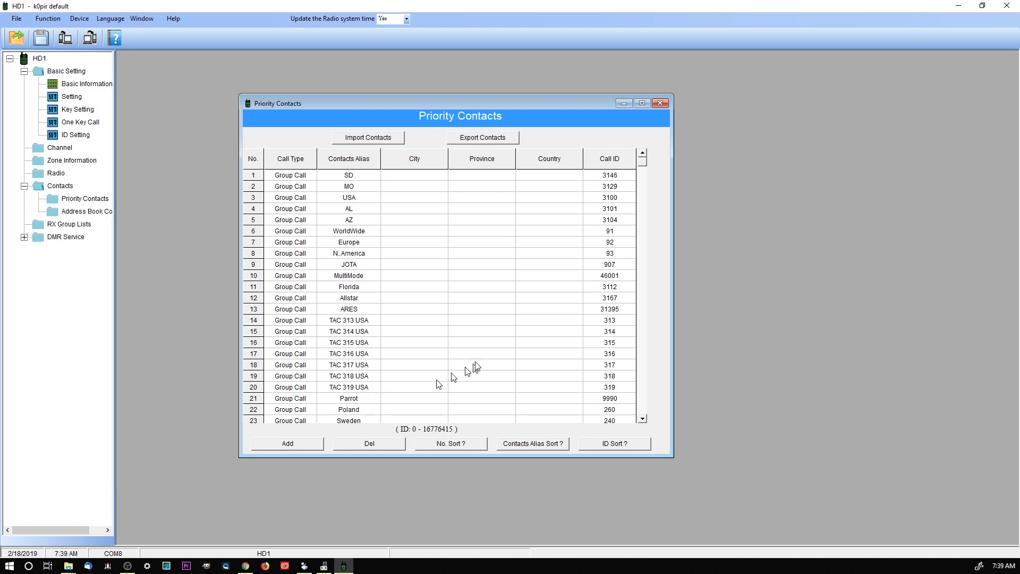
pyautogui.click(643, 419)
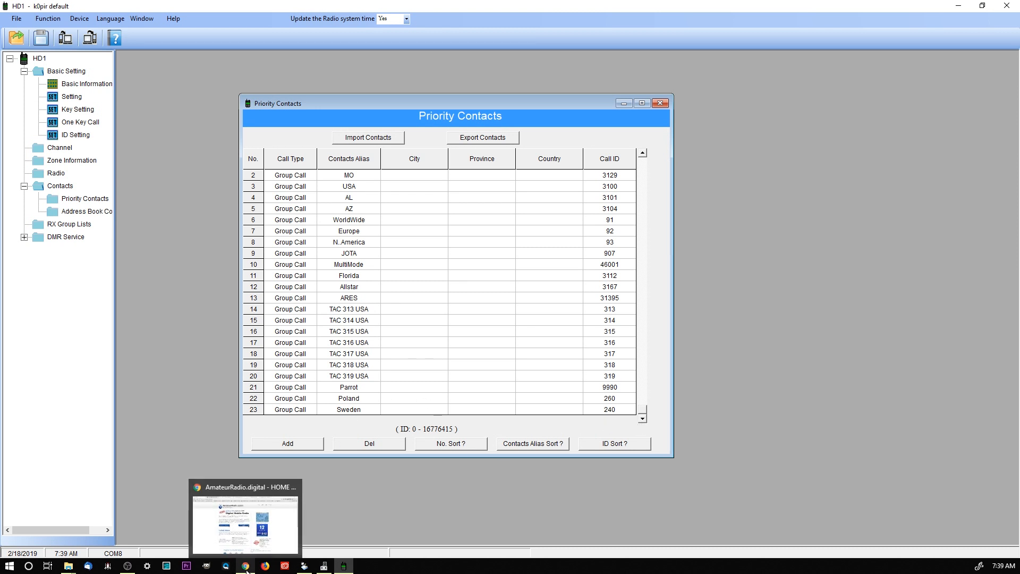
pyautogui.click(644, 154)
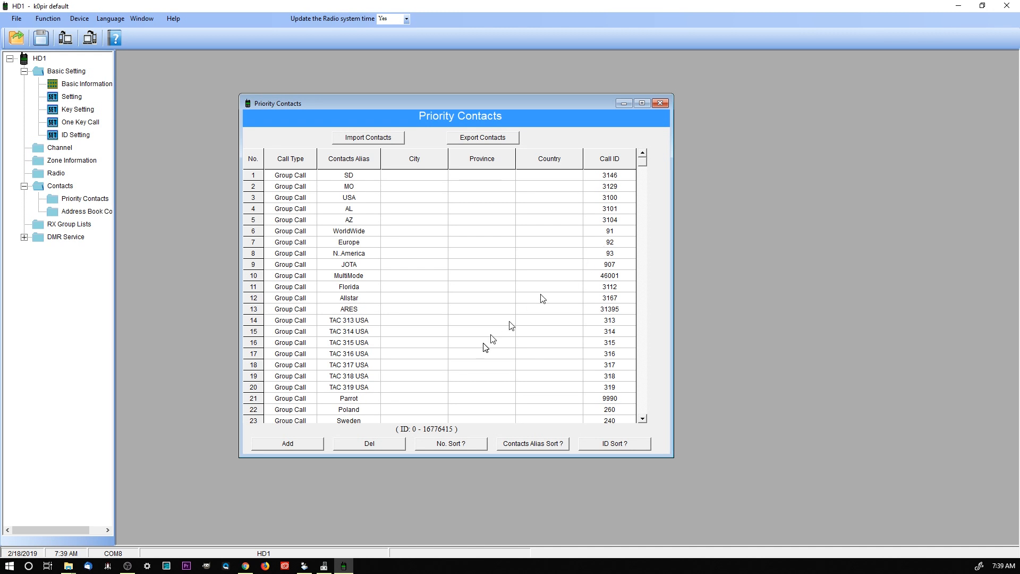
# Step: Add a priority contact, select its alias for renaming, and consult the BrandMeister Talkgroup List in Chrome before returning to HD1
pyautogui.click(305, 445)
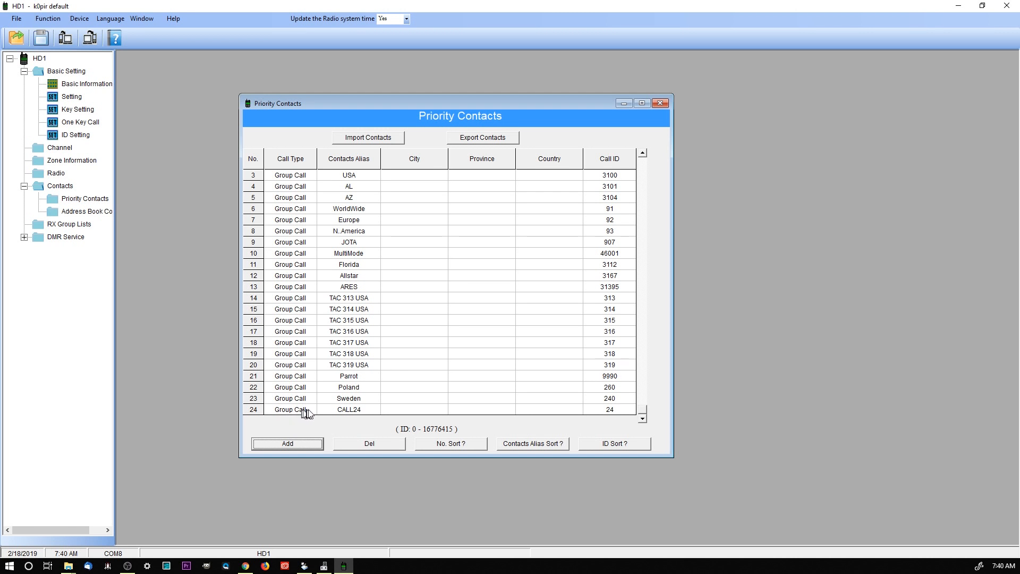
pyautogui.doubleClick(362, 410)
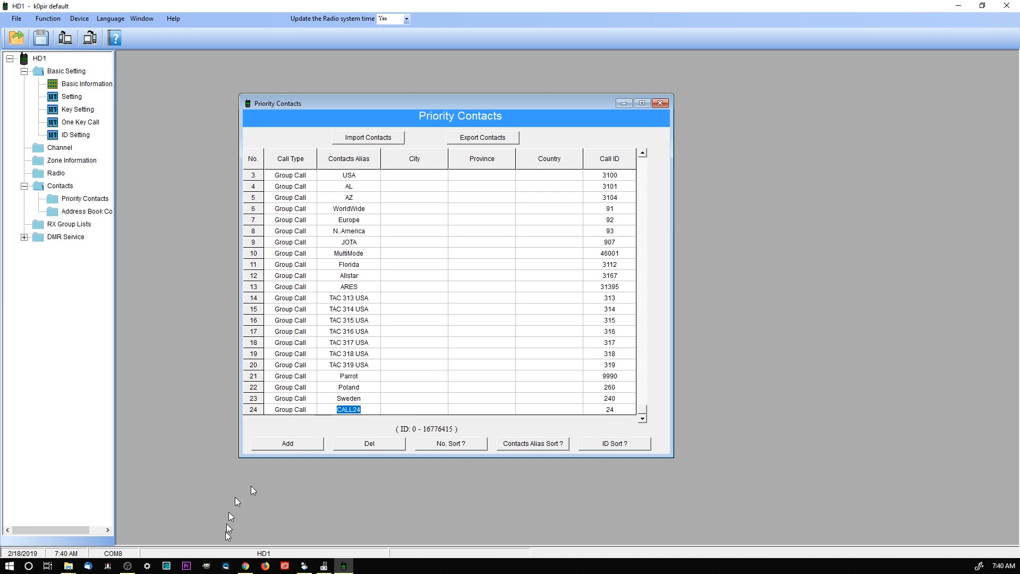
pyautogui.click(248, 568)
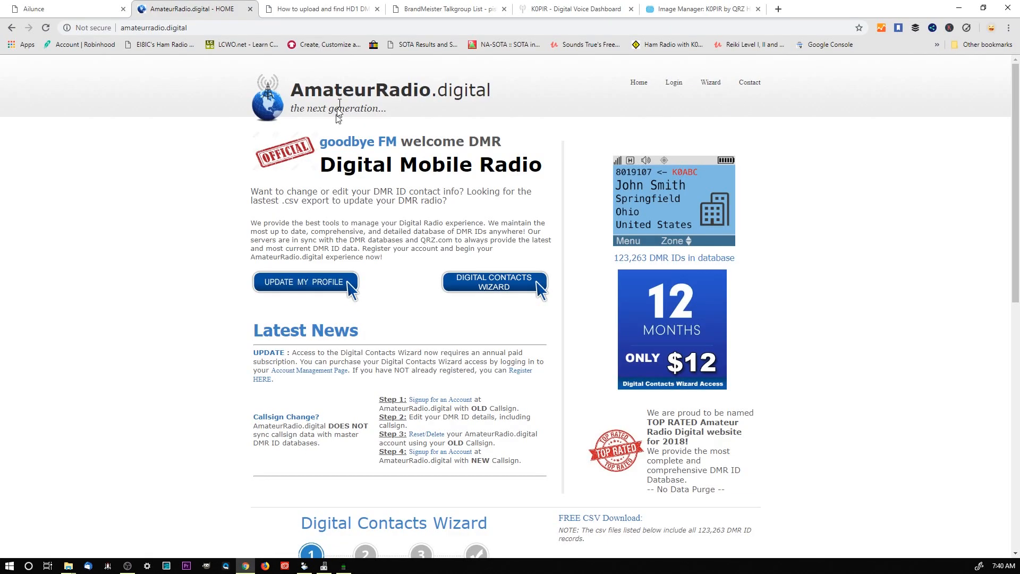
pyautogui.click(416, 9)
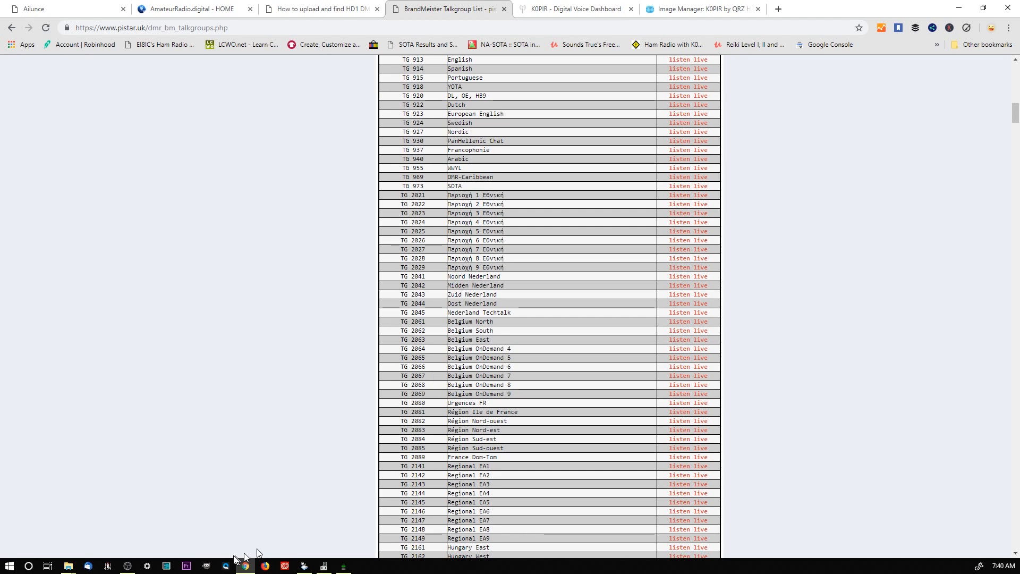
pyautogui.click(343, 566)
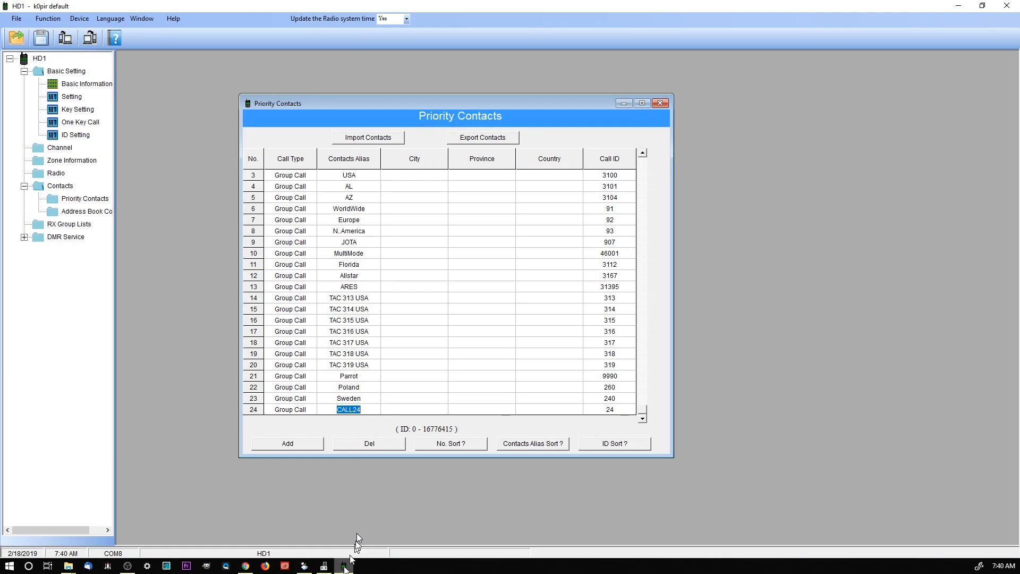
# Step: Name the new priority contact Belgium, set its Call ID to 2062, and close Priority Contacts
pyautogui.write('Be')
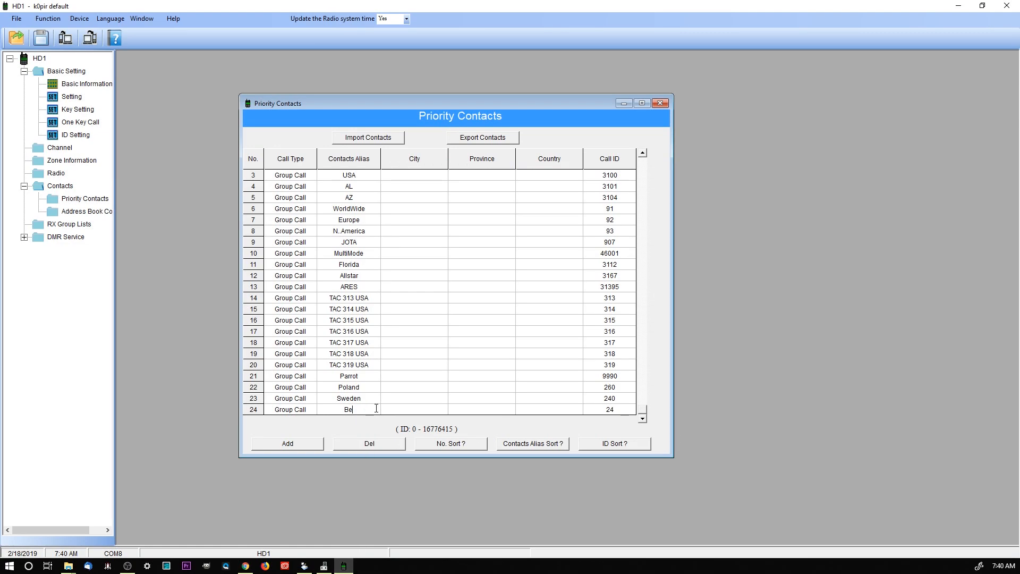
pyautogui.write('lgium')
pyautogui.click(615, 411)
pyautogui.write('2062')
pyautogui.click(660, 104)
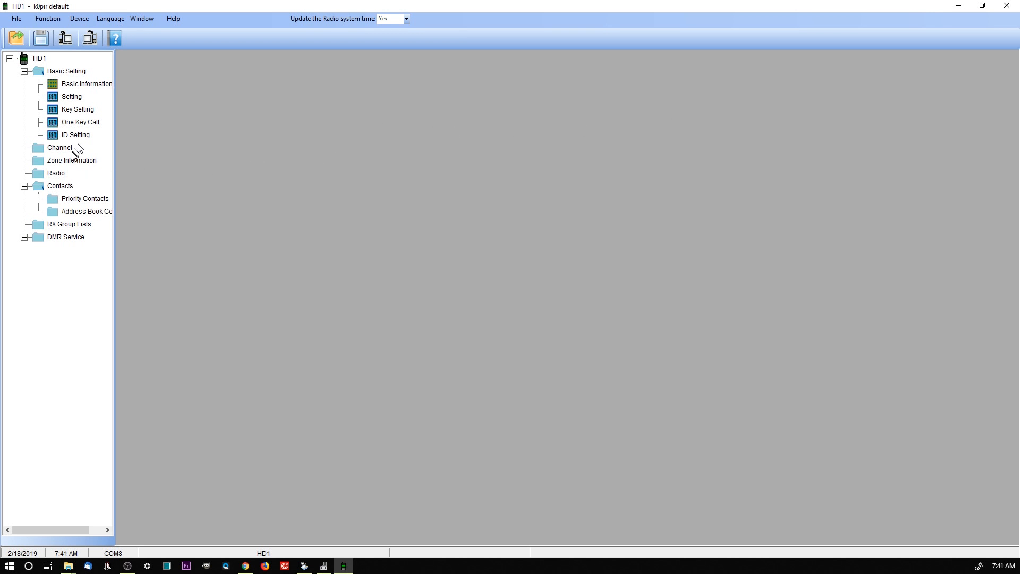
# Step: Open Channel Information, move its window toward the workspace centre, and examine the frequency, channel type, TX power and alias of channel 5
pyautogui.click(45, 151)
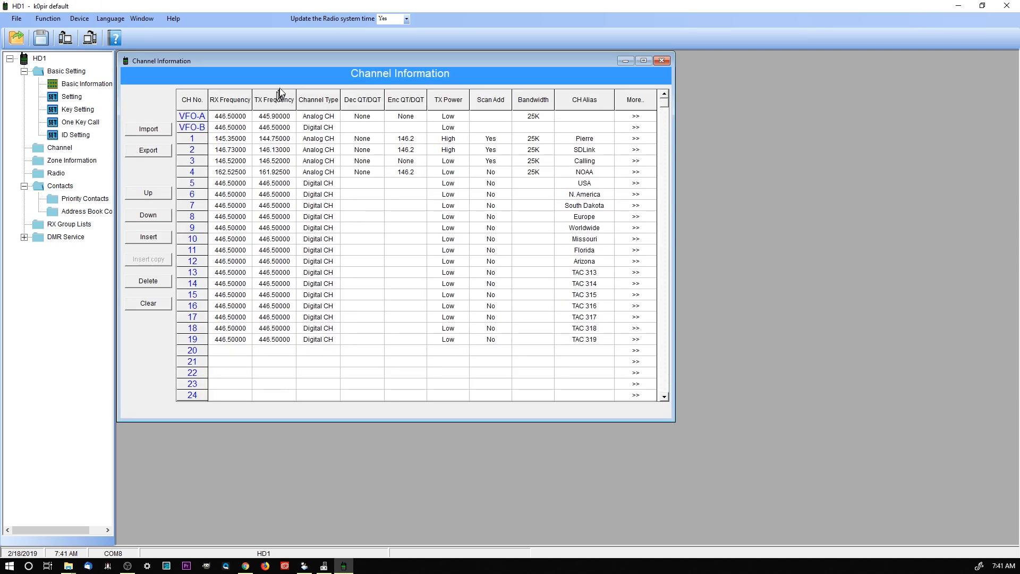
pyautogui.moveTo(288, 62); pyautogui.dragTo(364, 95)
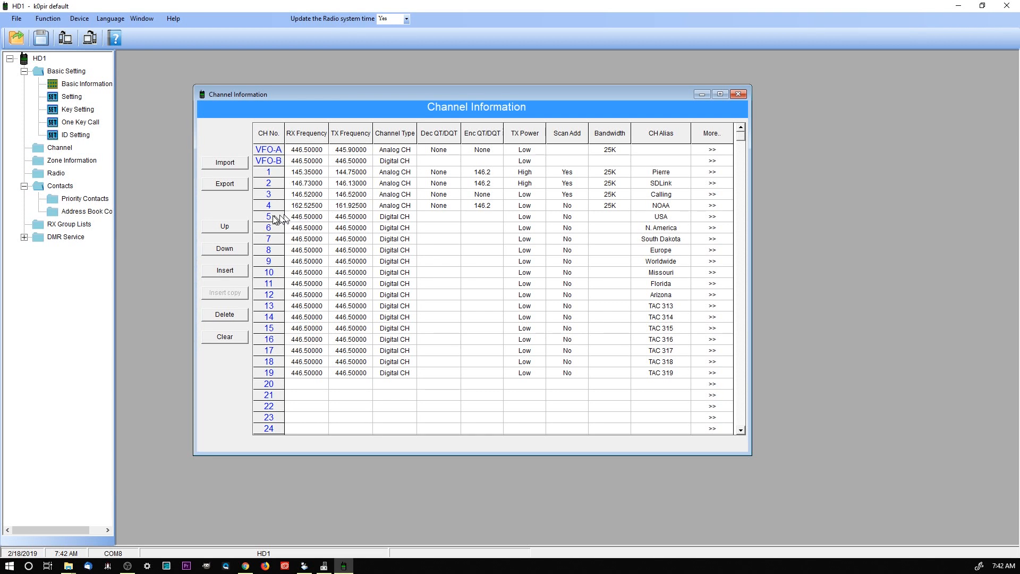
pyautogui.click(310, 218)
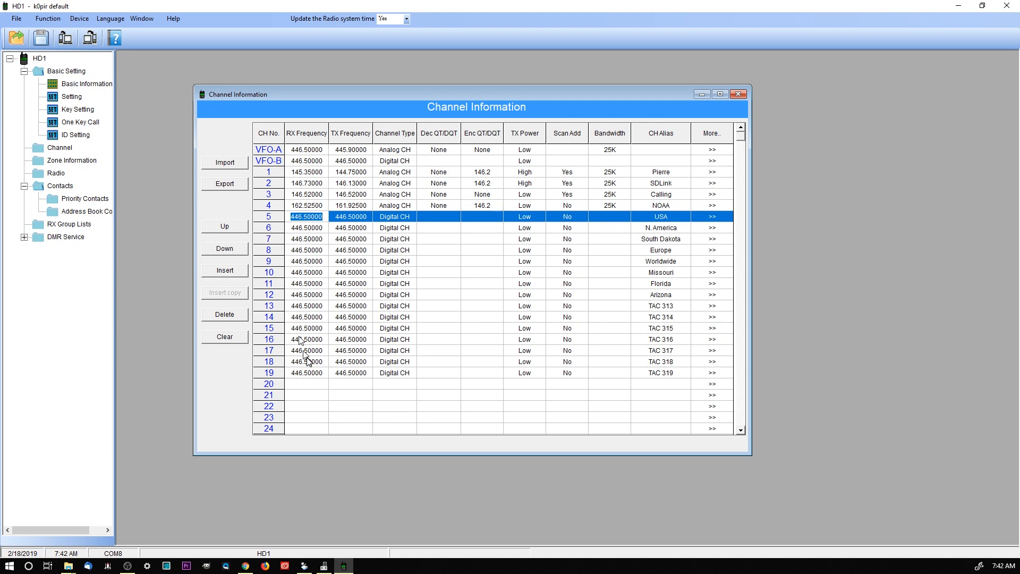
pyautogui.click(306, 217)
pyautogui.click(396, 219)
pyautogui.click(395, 222)
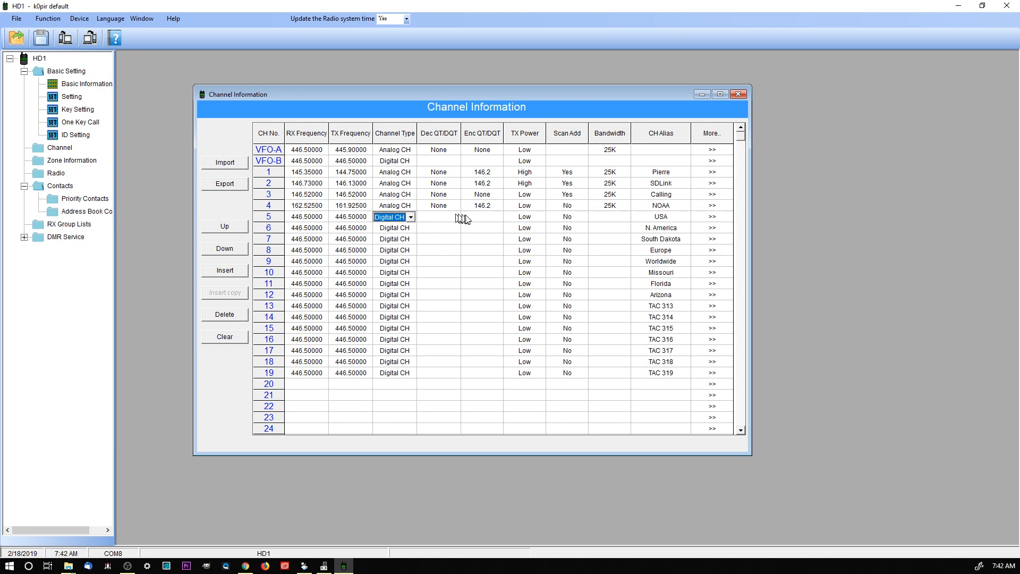
pyautogui.click(526, 222)
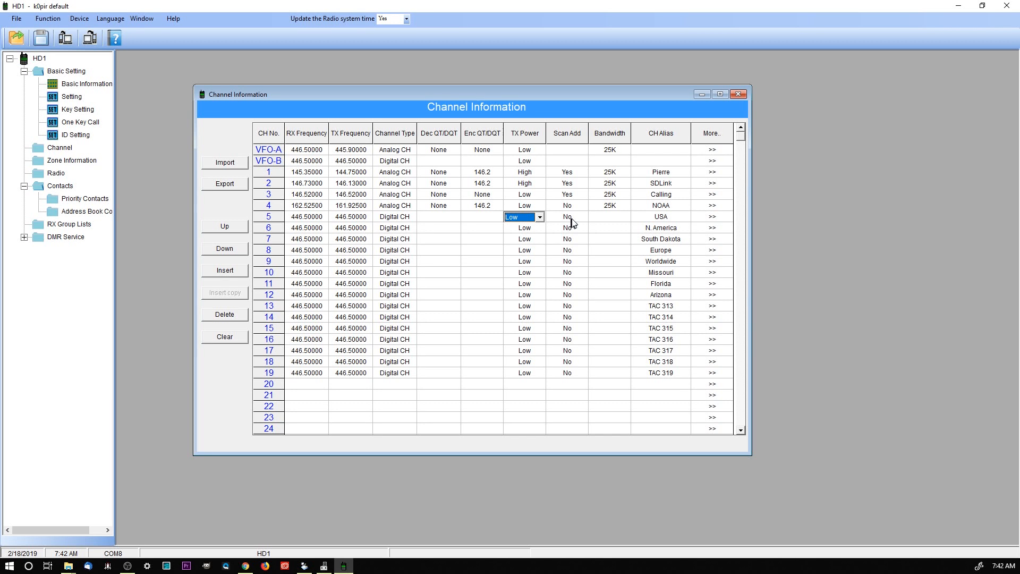
pyautogui.click(662, 217)
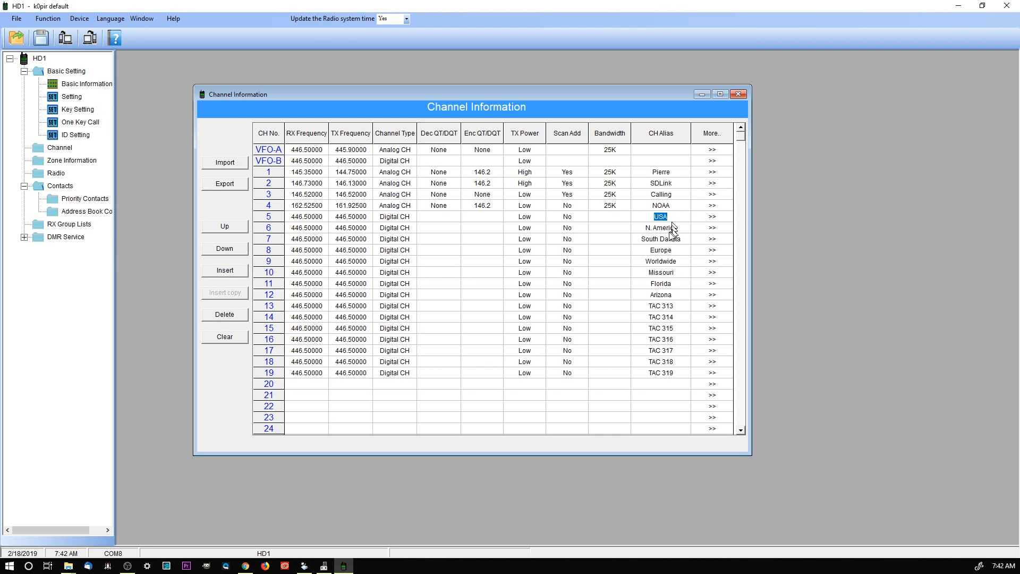
# Step: Open the detailed settings of channel 5 (USA), review its digital data including the ID Setting, and close them
pyautogui.click(711, 216)
pyautogui.click(712, 218)
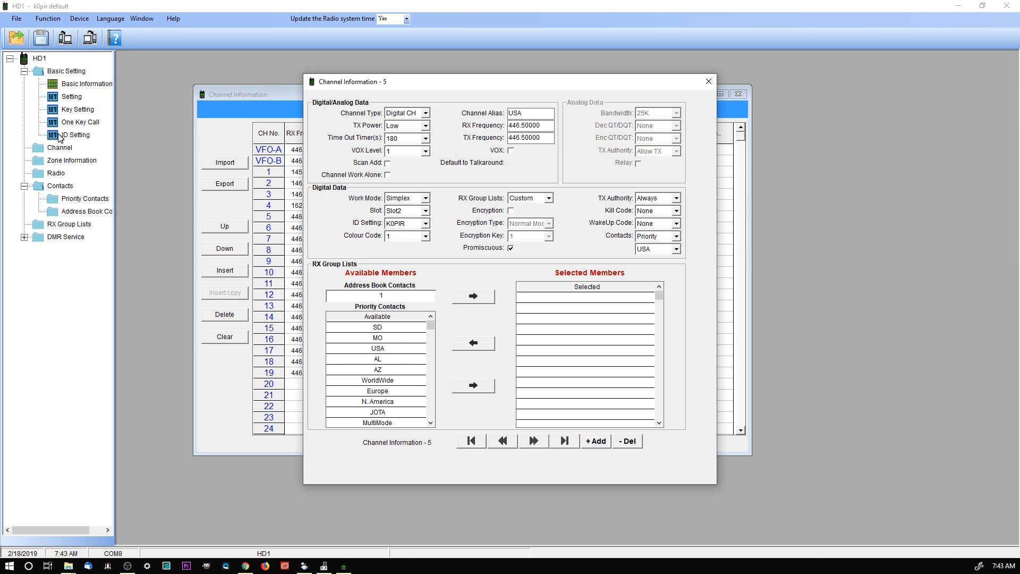
pyautogui.click(426, 224)
pyautogui.click(446, 223)
pyautogui.click(708, 83)
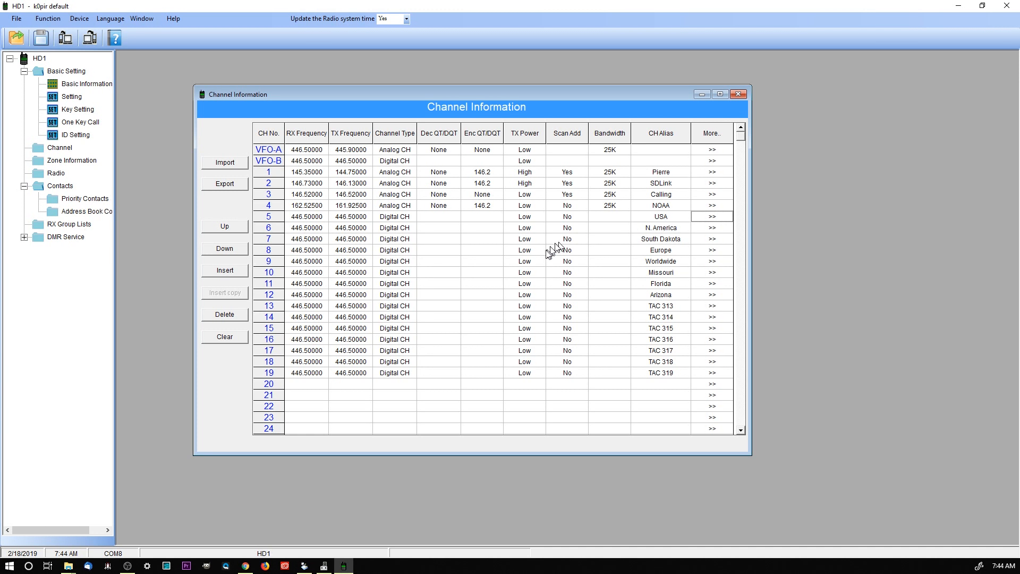
# Step: Open the detailed settings of channel 9 (Worldwide), check its assigned contact, and close them
pyautogui.click(712, 264)
pyautogui.click(712, 264)
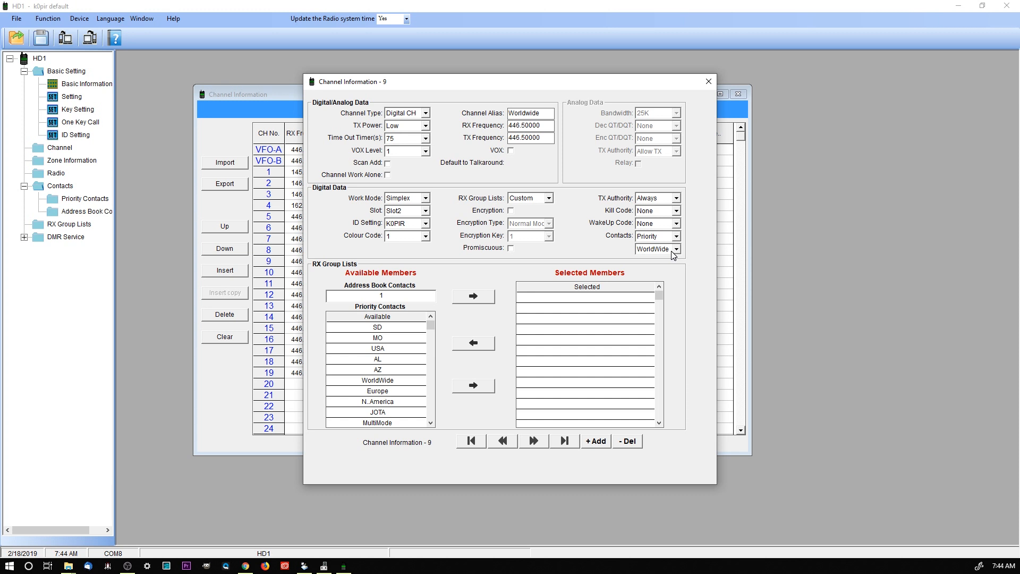
pyautogui.click(709, 83)
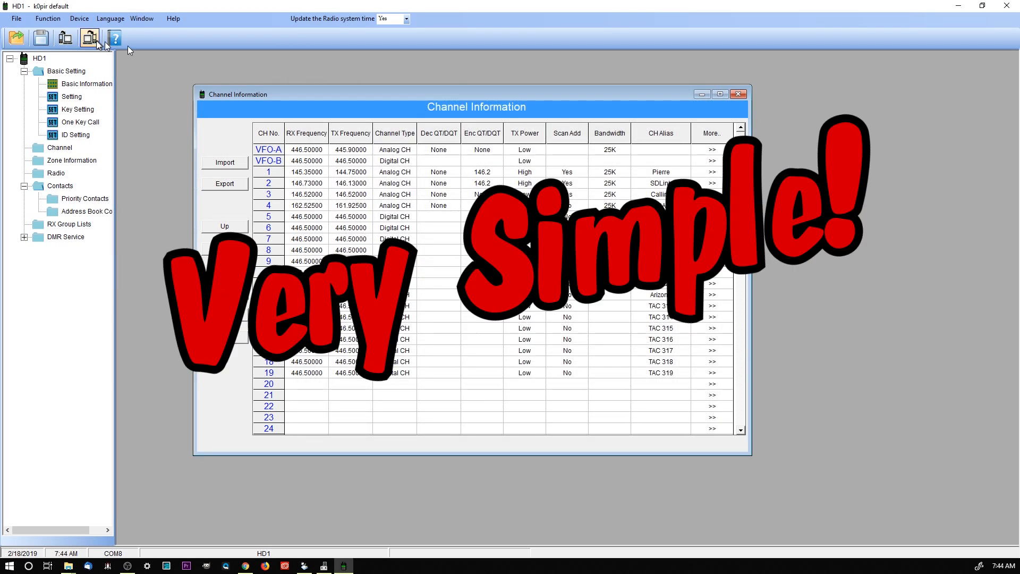
# Step: Save the codeplug as K0PIR.tw in the Ailunce folder, replacing the existing file
pyautogui.click(17, 24)
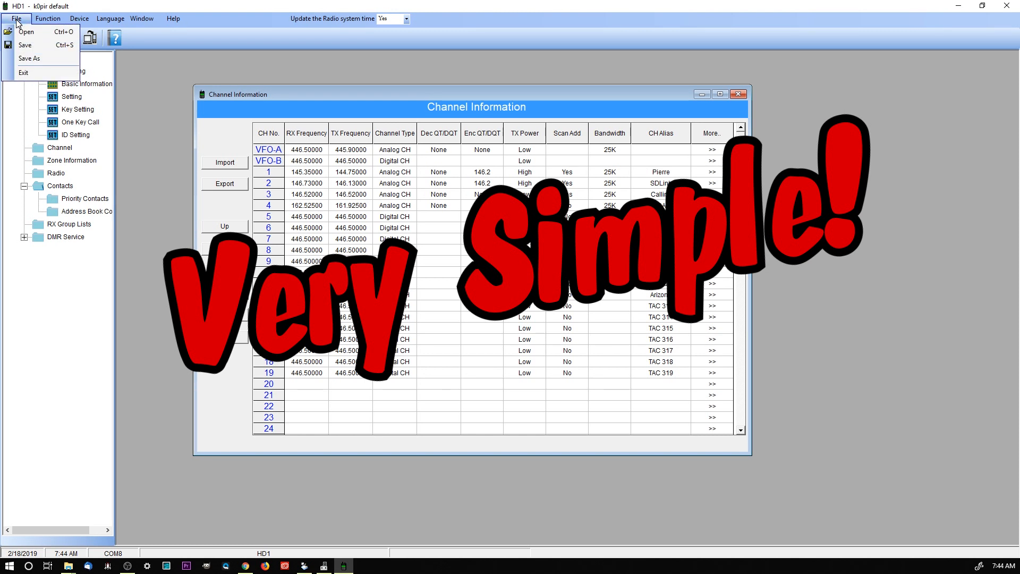
pyautogui.click(21, 58)
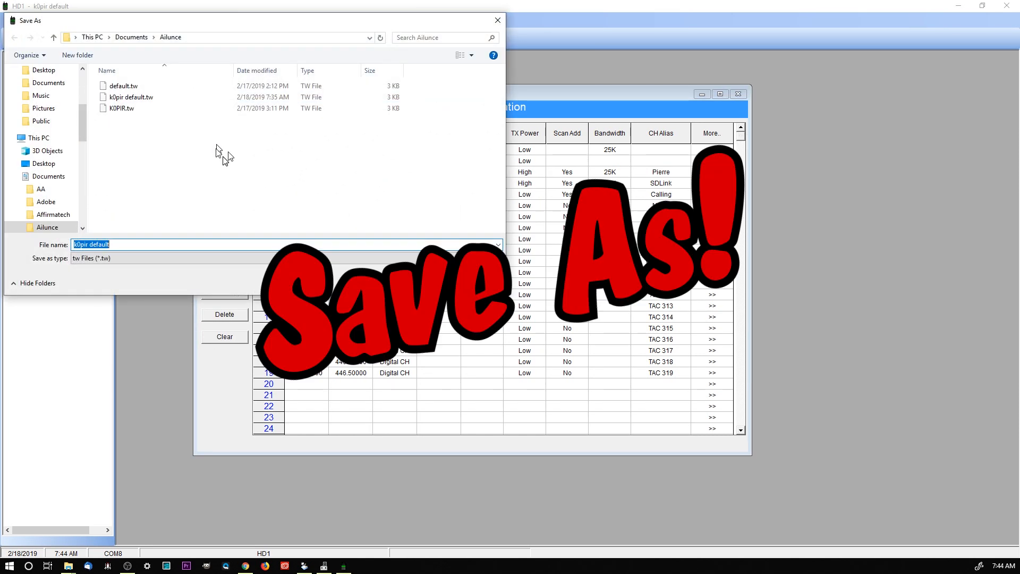
pyautogui.click(118, 109)
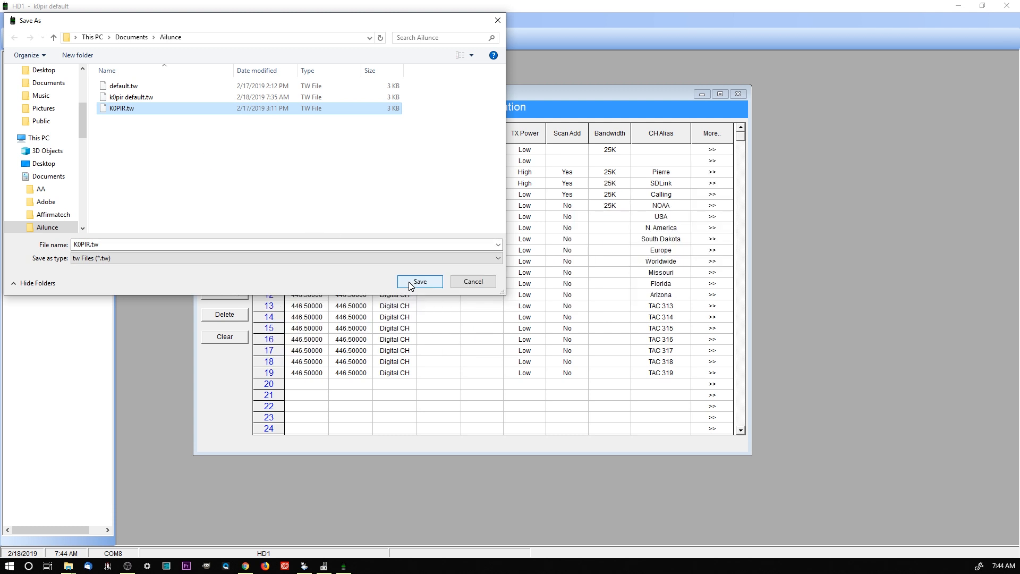
pyautogui.click(420, 282)
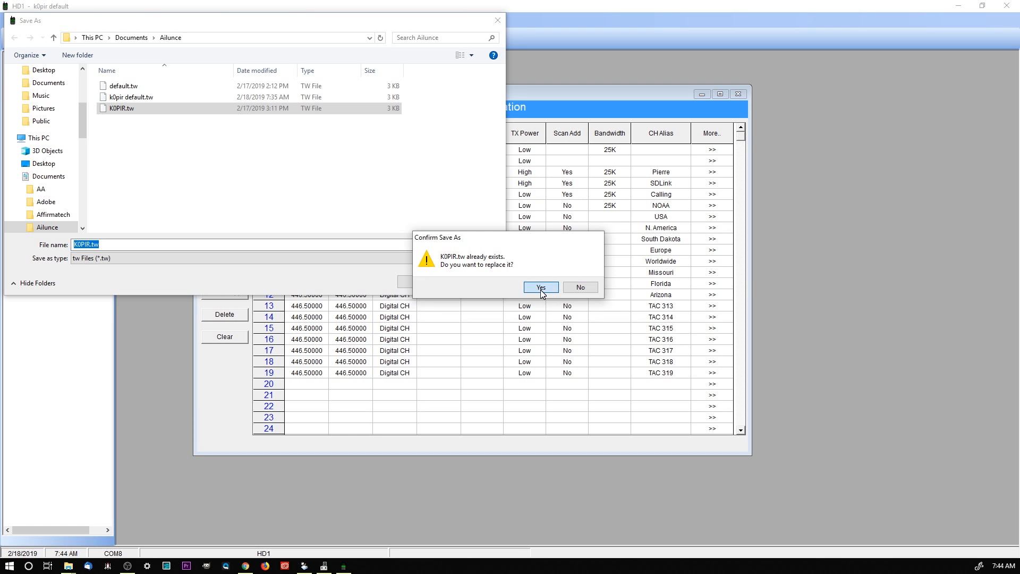
pyautogui.click(541, 287)
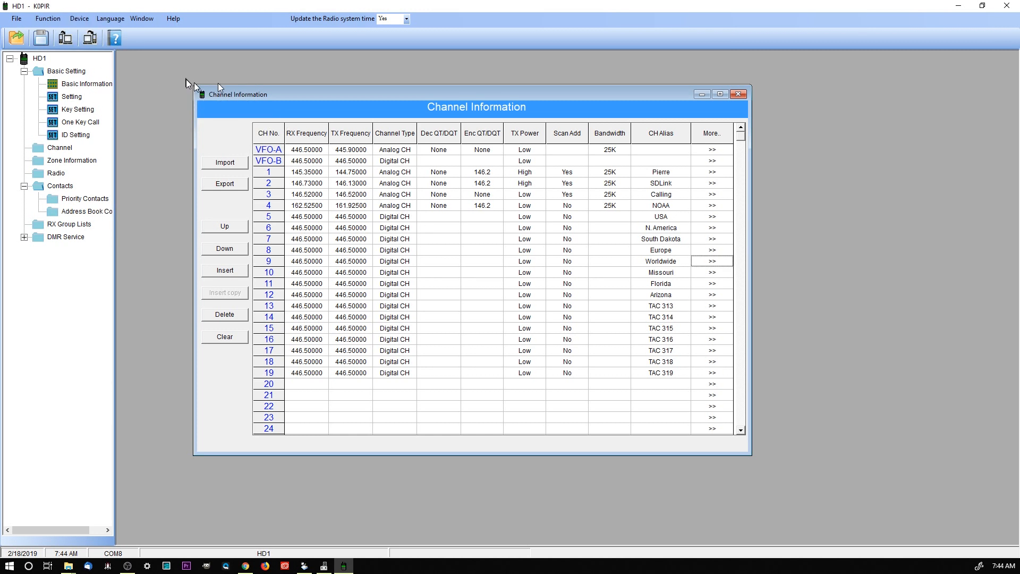
# Step: Start writing the codeplug data to the radio and cancel at the confirmation
pyautogui.click(88, 42)
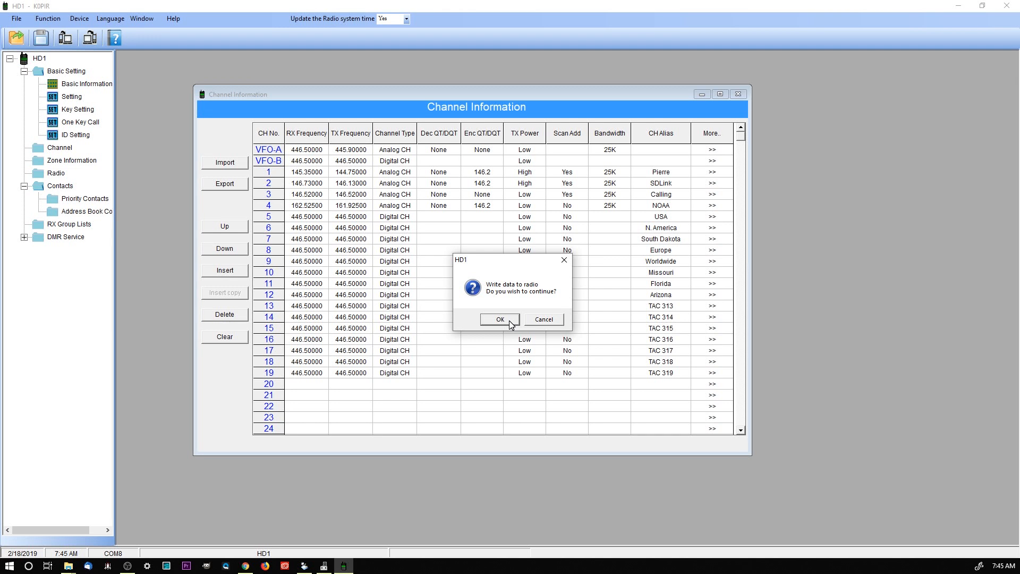
pyautogui.click(546, 321)
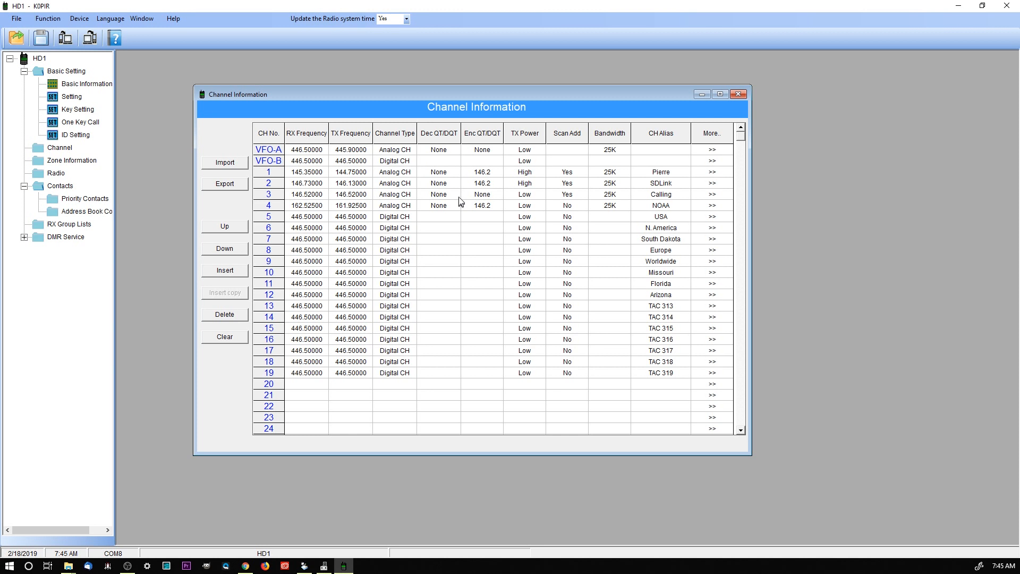
# Step: Check the gateway and local RF activity on the Pi-Star dashboard in Chrome, switching between it and HD1's channel list
pyautogui.click(959, 6)
pyautogui.click(547, 11)
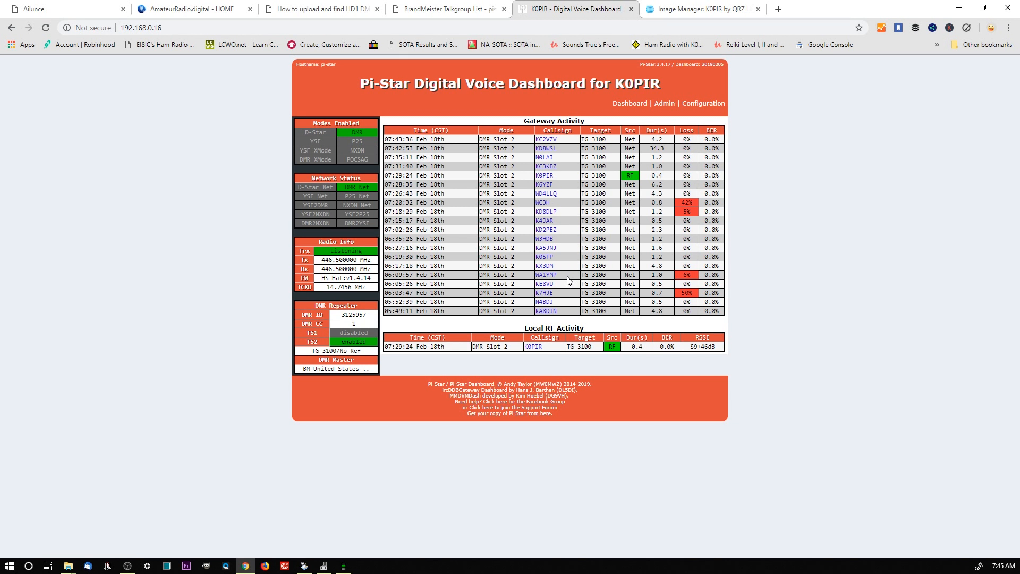
pyautogui.click(349, 567)
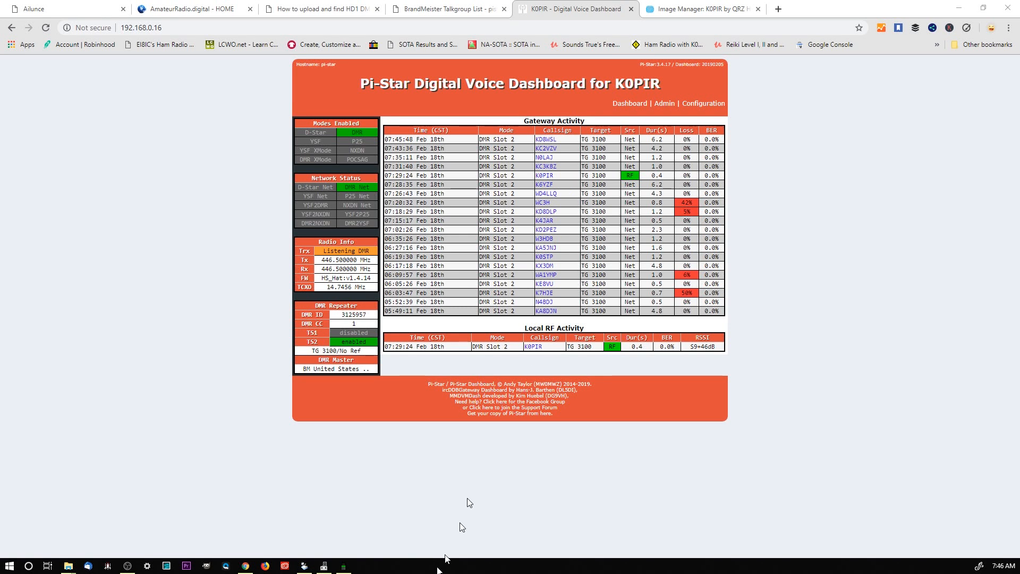
pyautogui.click(343, 566)
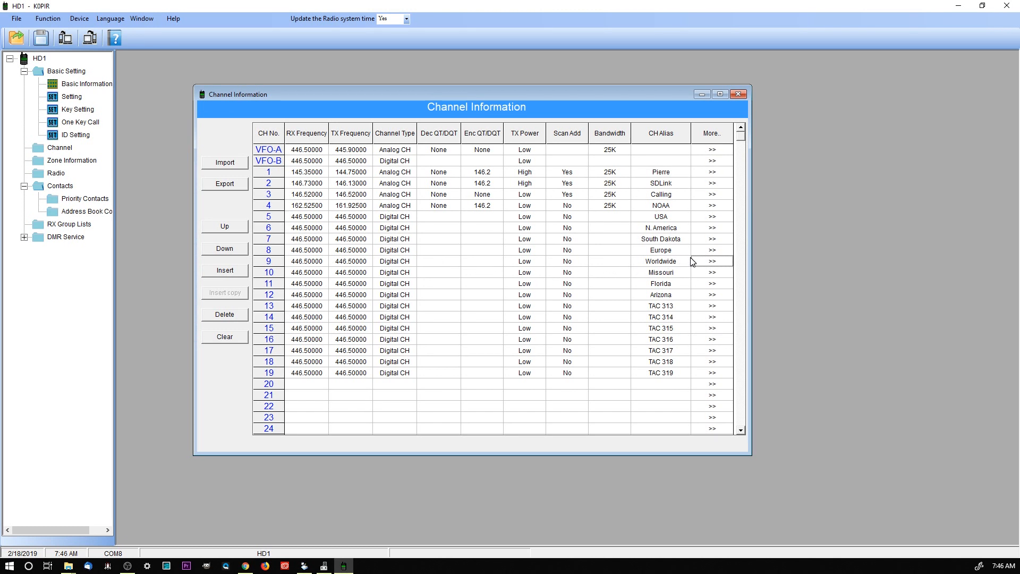
pyautogui.click(959, 5)
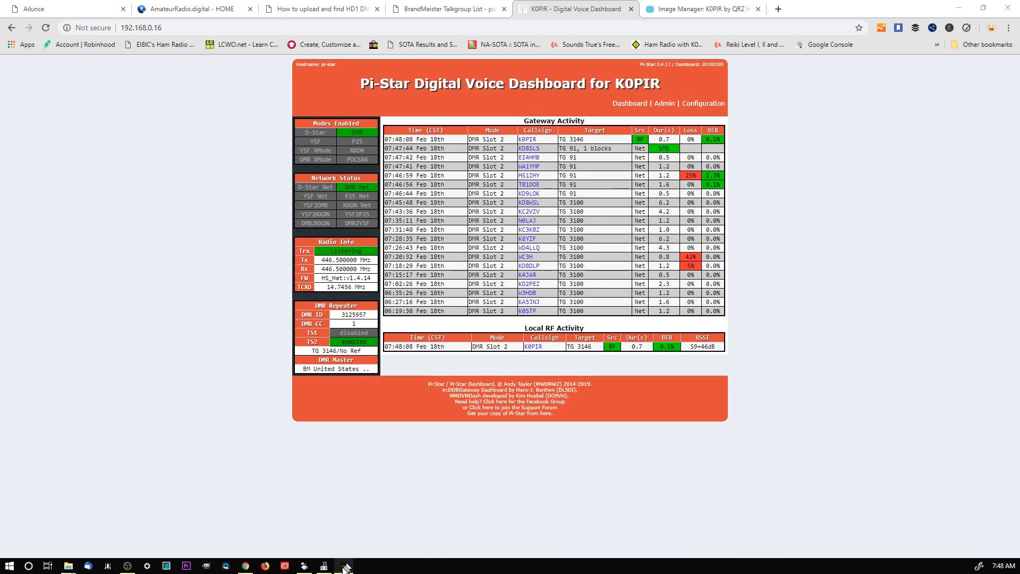
pyautogui.click(343, 566)
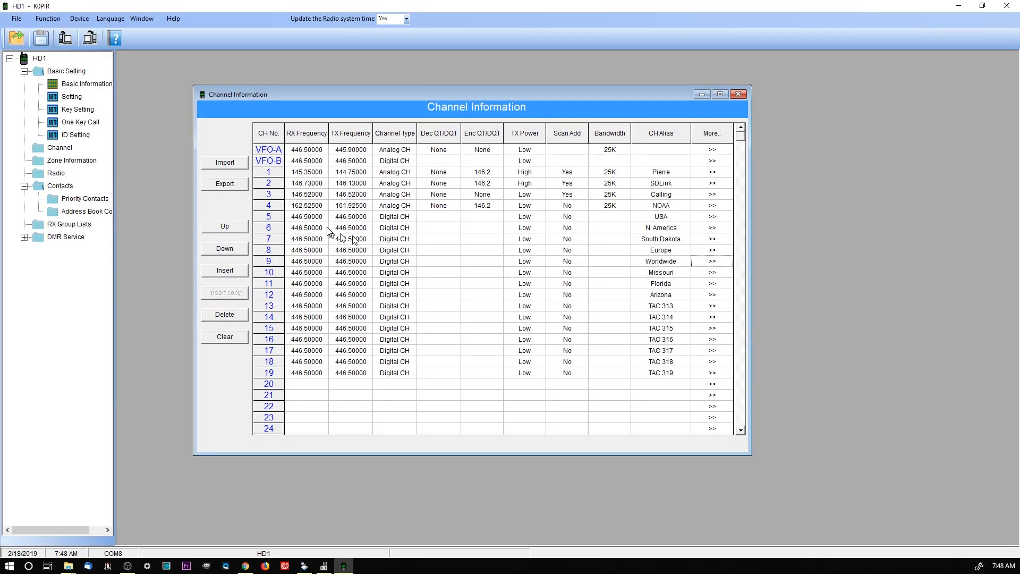
# Step: Reopen the detailed settings of channel 5 (USA) from Channel Information
pyautogui.click(707, 219)
pyautogui.click(707, 218)
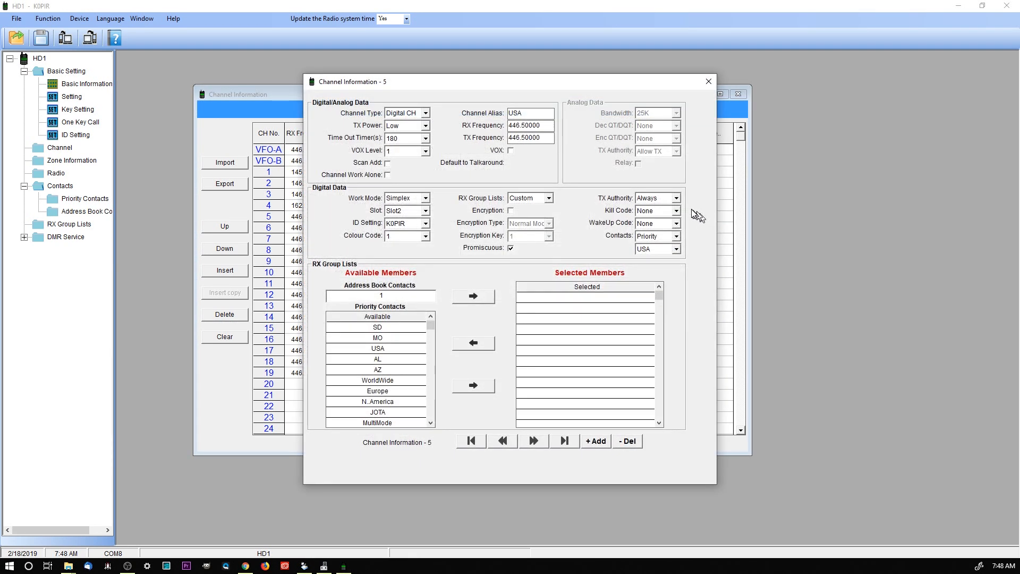